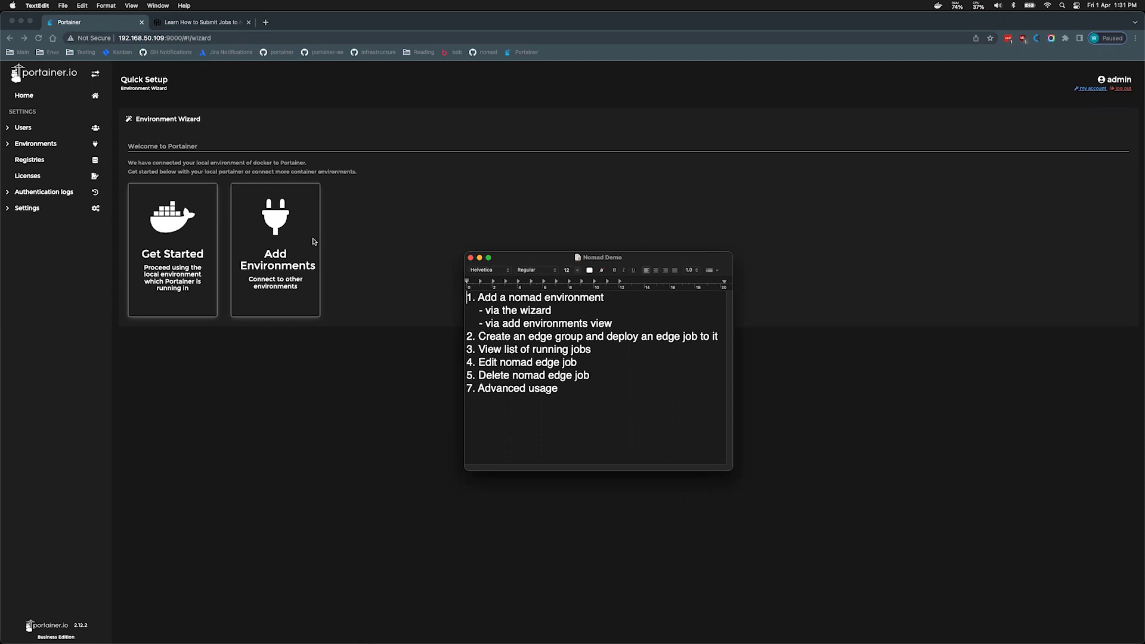
Choose to add environments in the quick setup, select the Nomad environment type and start the wizard.
{"action": "left_click", "coordinate": [272, 266]}
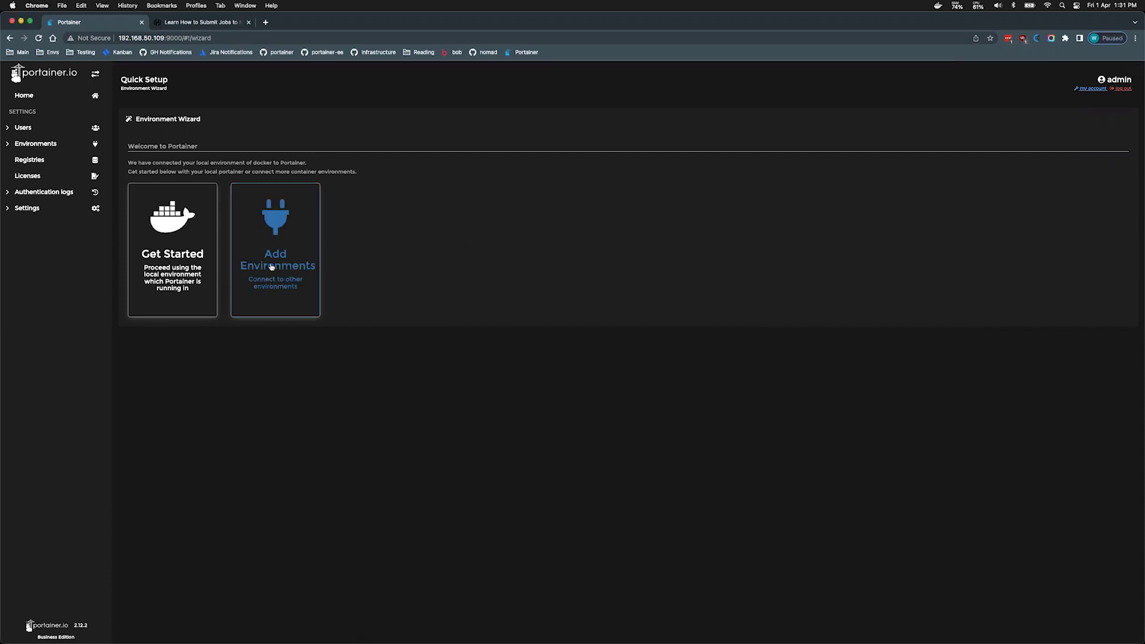
{"action": "left_click", "coordinate": [272, 266]}
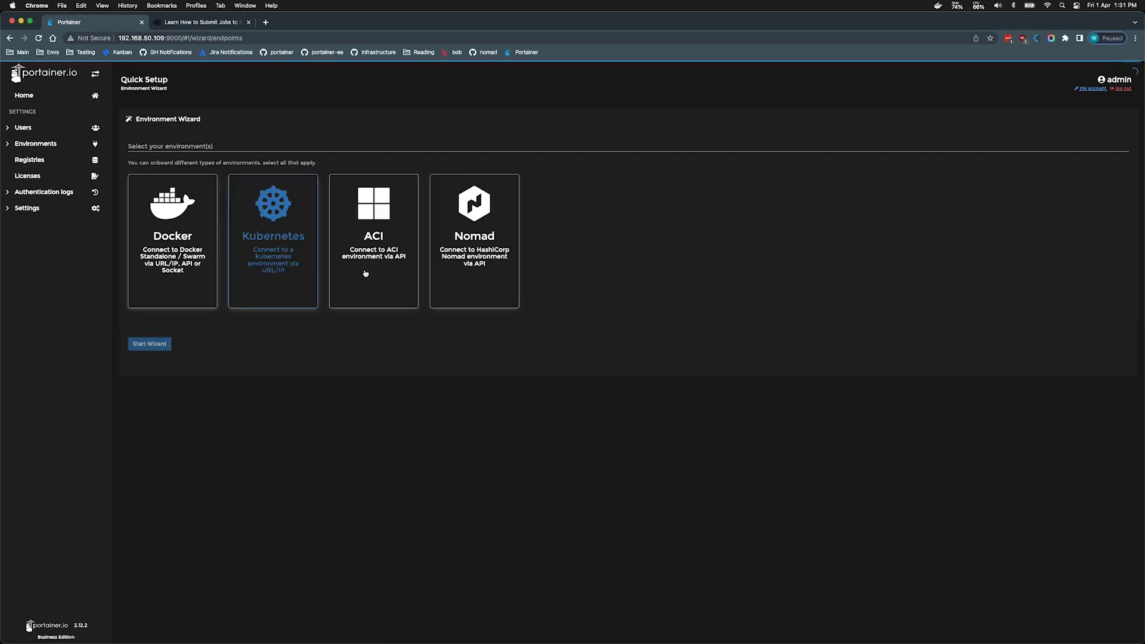
{"action": "left_click", "coordinate": [478, 267]}
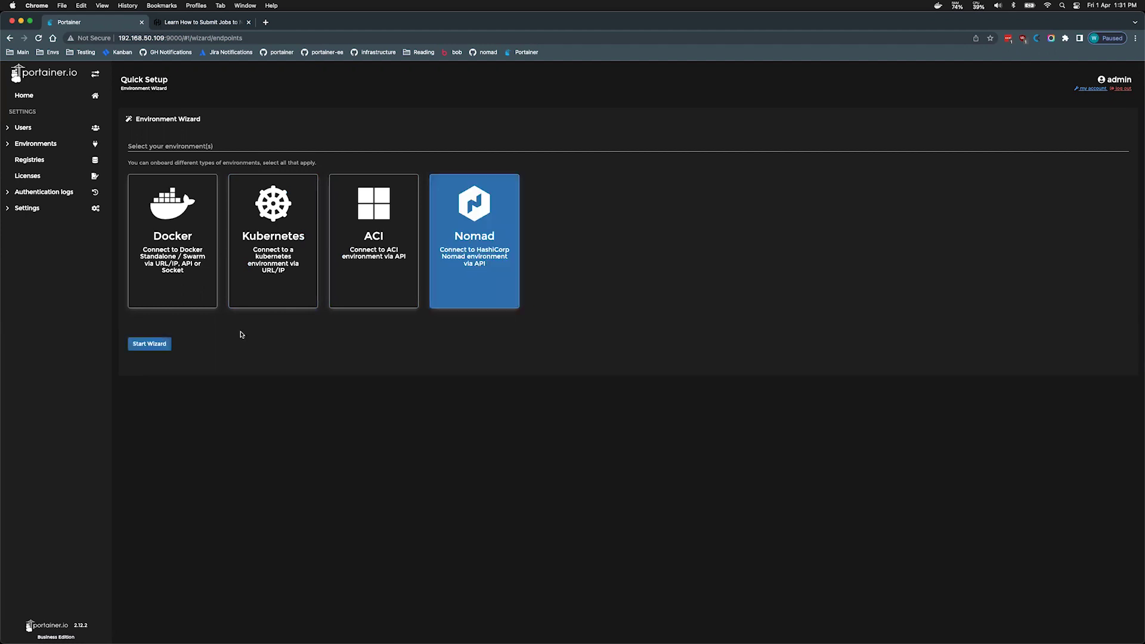
{"action": "left_click", "coordinate": [148, 346]}
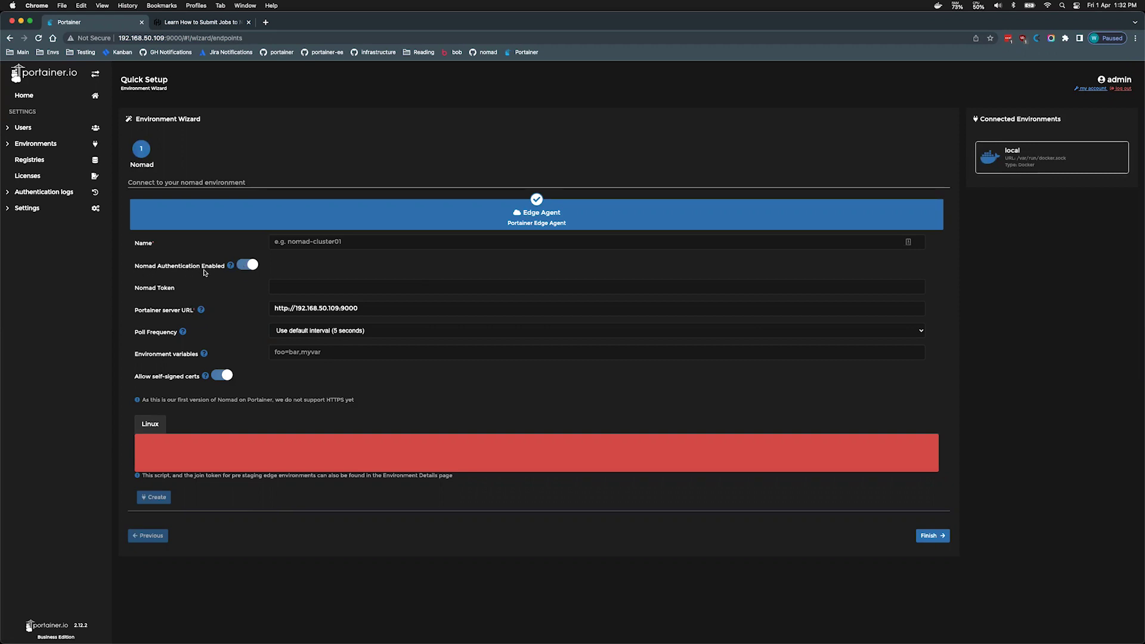
Switch to iTerm2 and look through the agent log for the command that starts Nomad with the --acl-enabled option.
{"action": "mouse_move", "coordinate": [229, 270]}
{"action": "mouse_move", "coordinate": [515, 636]}
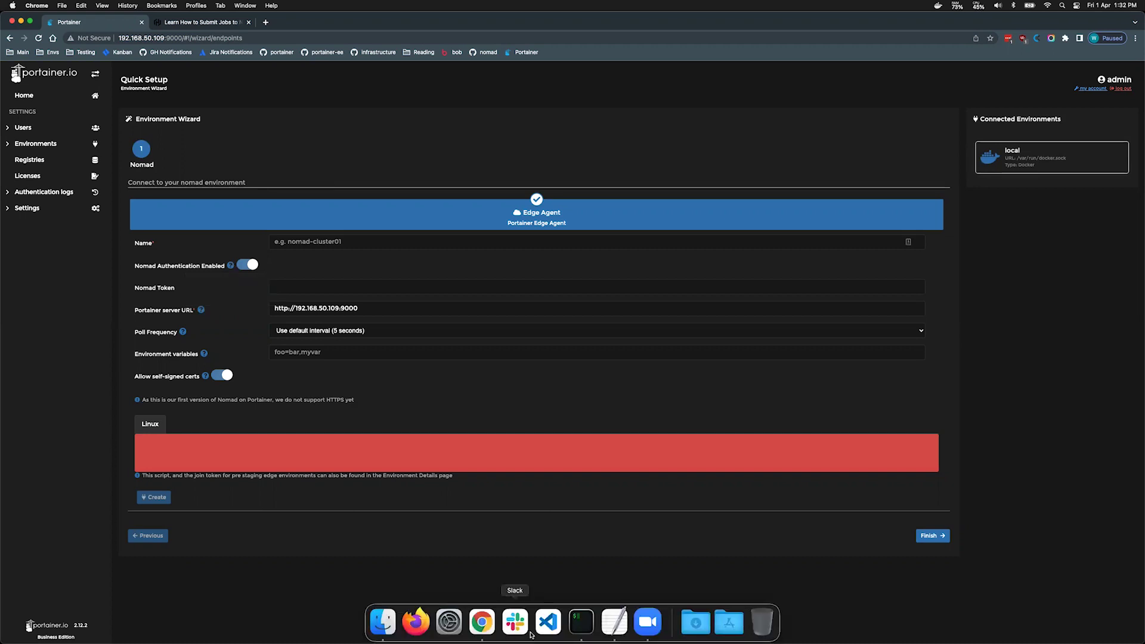
{"action": "left_click", "coordinate": [576, 624]}
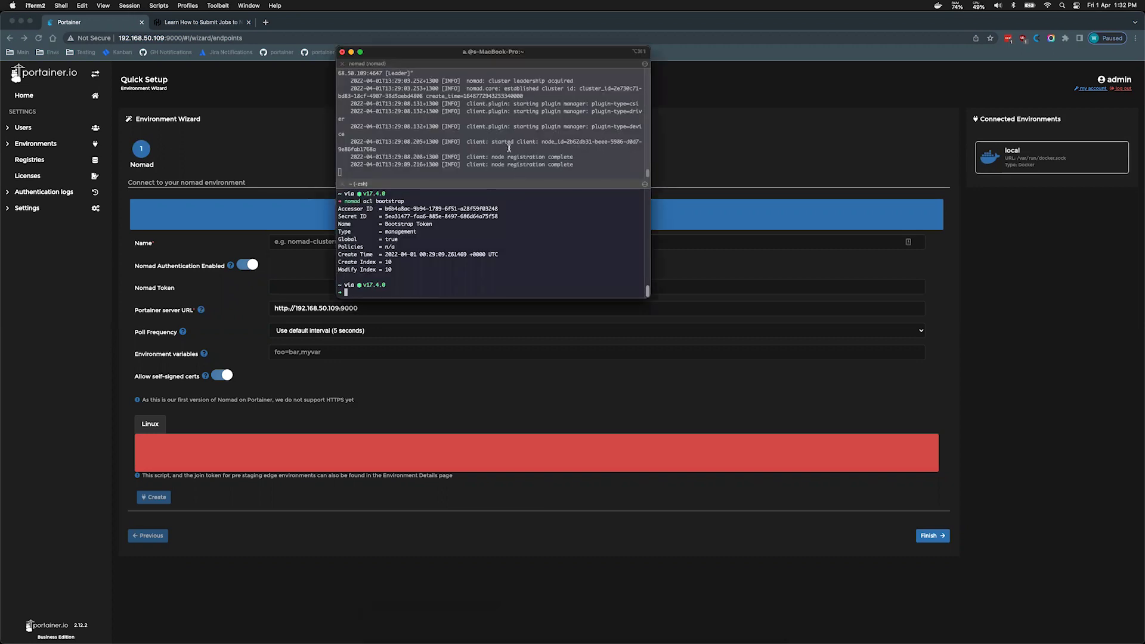
{"action": "scroll", "coordinate": [571, 134], "scroll_direction": "up", "scroll_amount": 15}
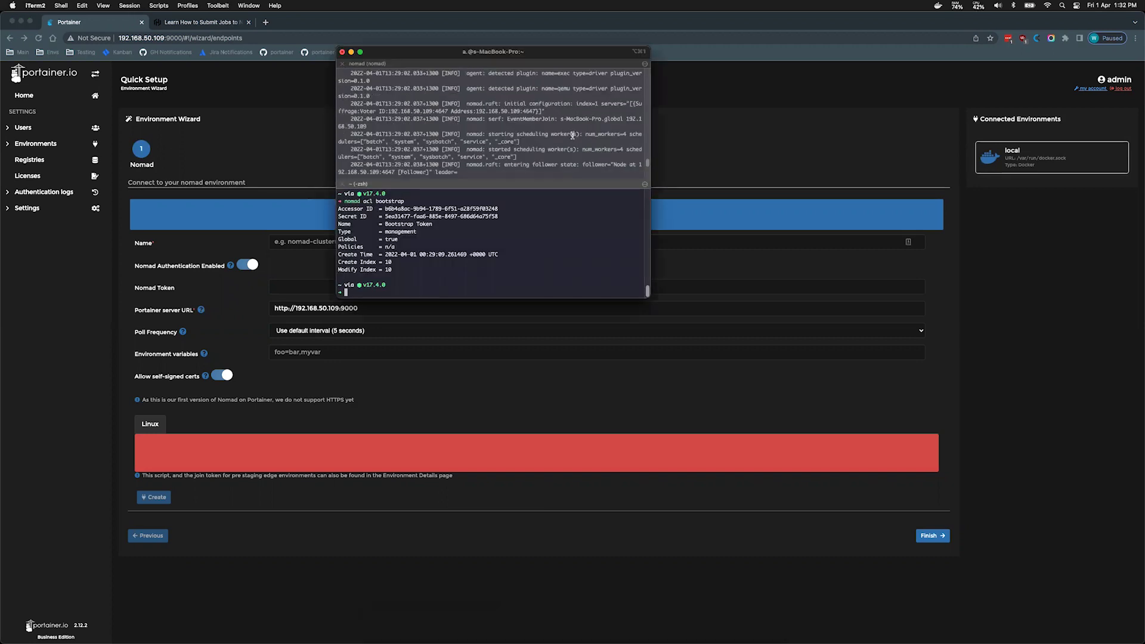
{"action": "scroll", "coordinate": [570, 138], "scroll_direction": "down", "scroll_amount": 5}
{"action": "scroll", "coordinate": [549, 134], "scroll_direction": "up", "scroll_amount": 4}
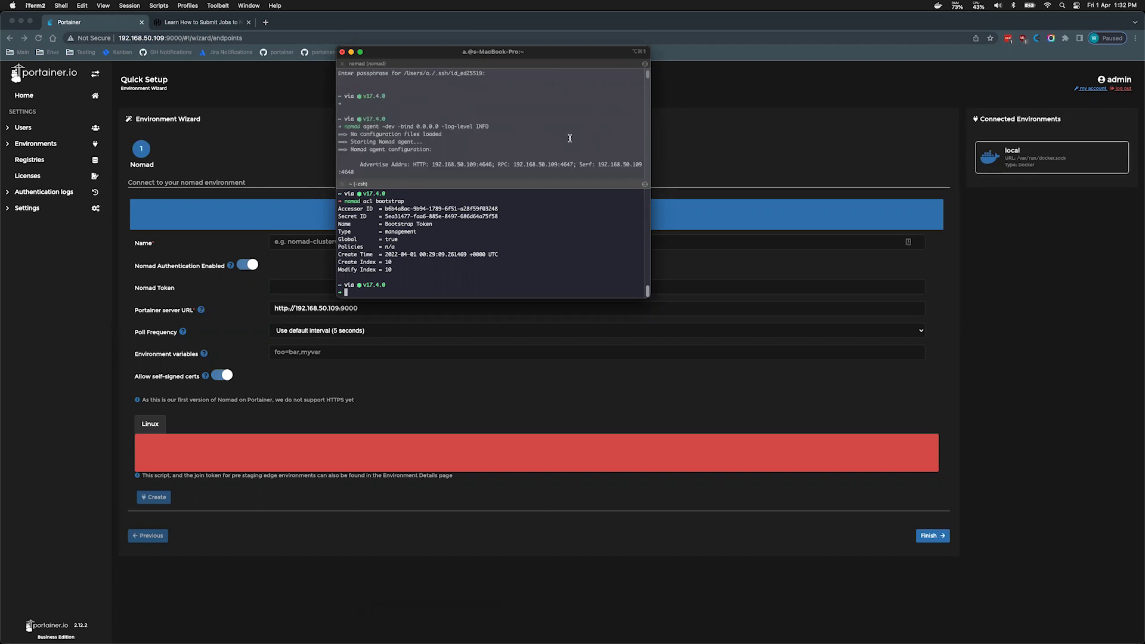
{"action": "scroll", "coordinate": [519, 127], "scroll_direction": "down", "scroll_amount": 10}
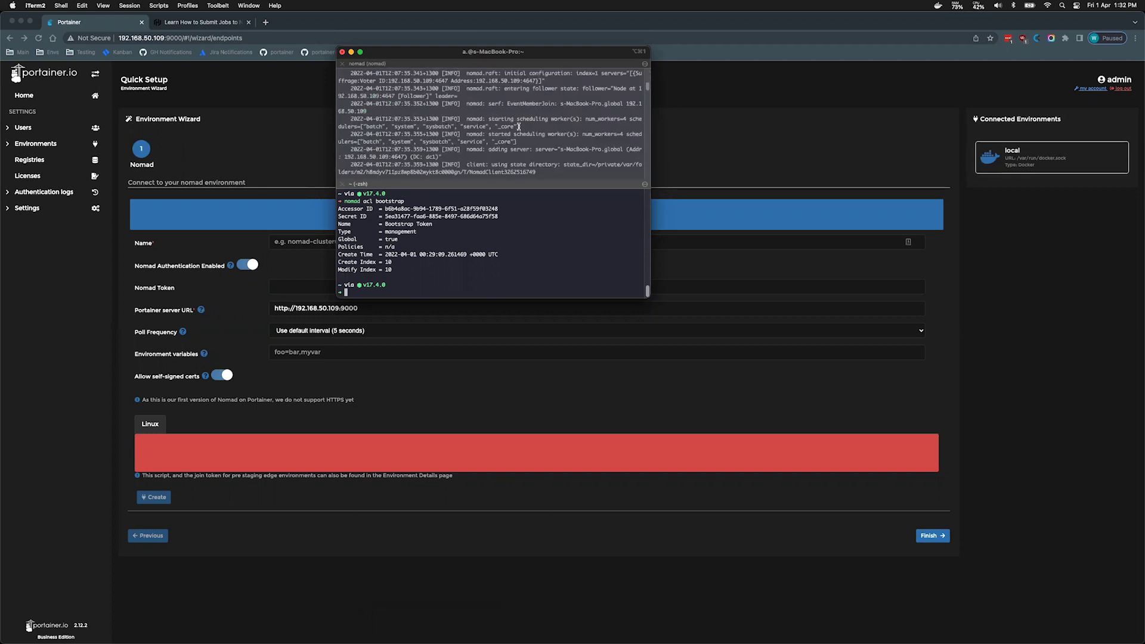
{"action": "scroll", "coordinate": [519, 127], "scroll_direction": "down", "scroll_amount": 15}
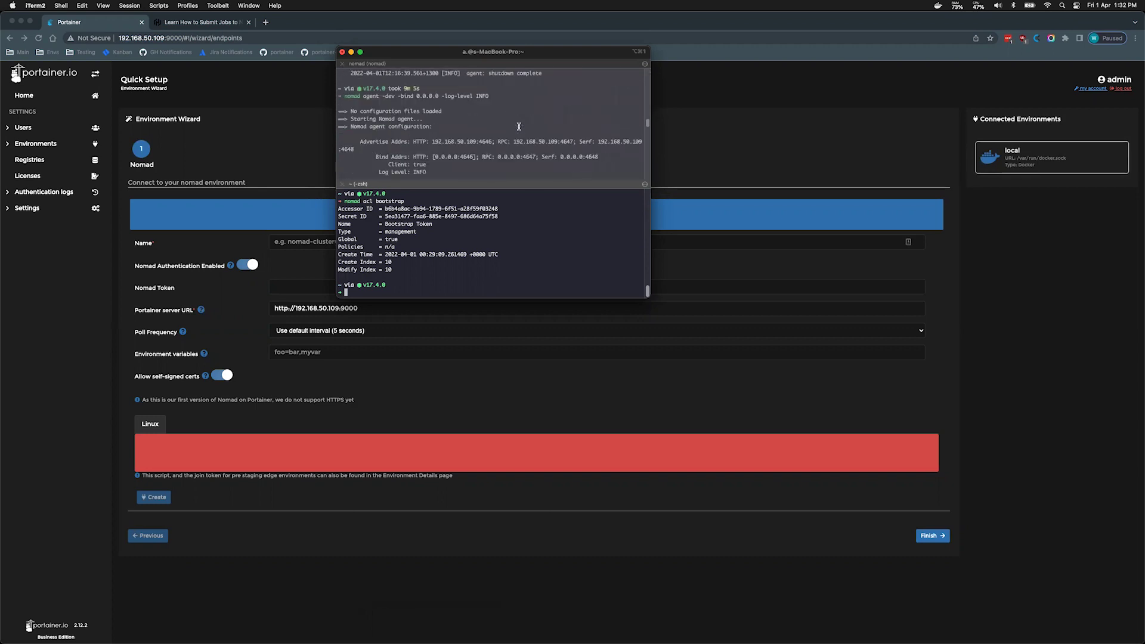
{"action": "left_click", "coordinate": [531, 136]}
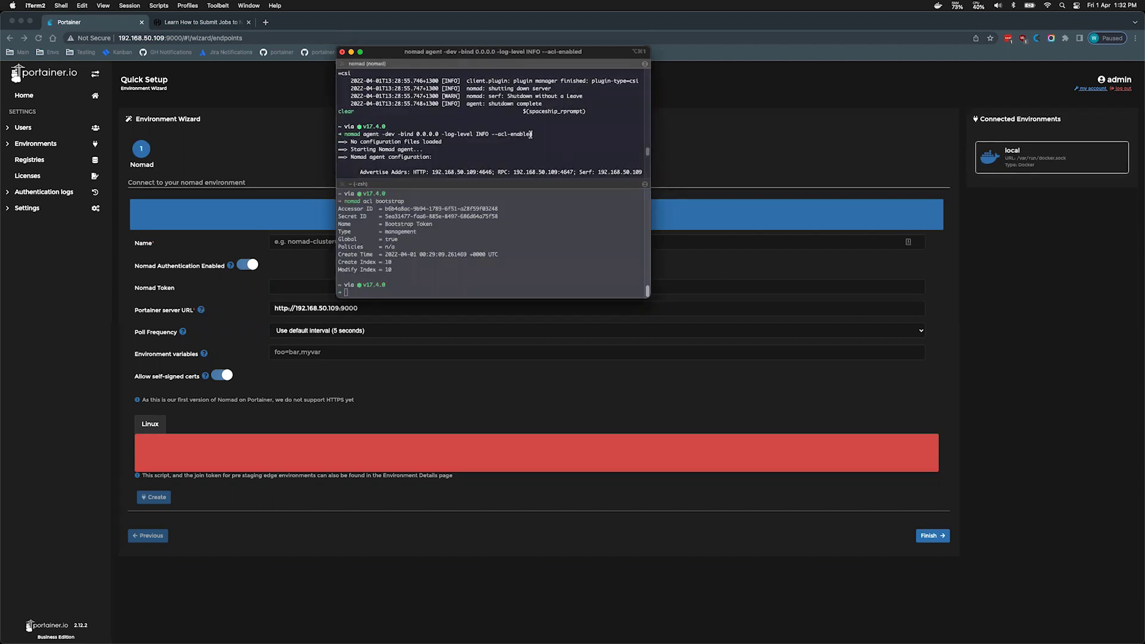
{"action": "scroll", "coordinate": [530, 134], "scroll_direction": "down", "scroll_amount": 2}
Copy the Secret ID from the nomad acl bootstrap output and paste it into the wizard's Nomad Token field.
{"action": "left_click", "coordinate": [404, 234]}
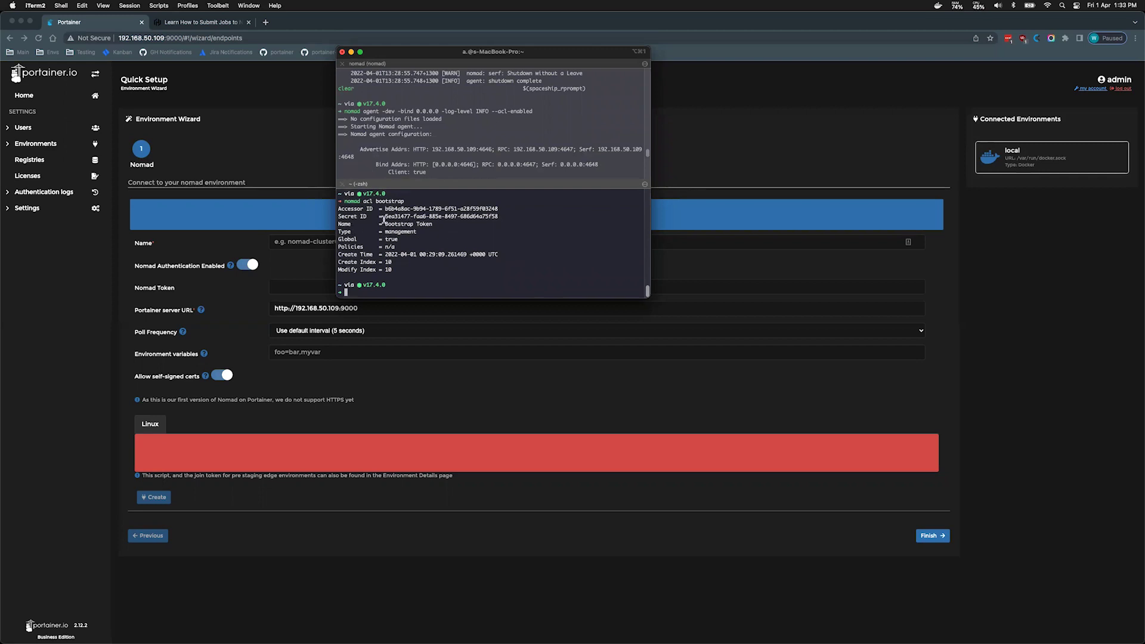
{"action": "left_click_drag", "start_coordinate": [385, 218], "coordinate": [484, 217]}
{"action": "right_click", "coordinate": [484, 217]}
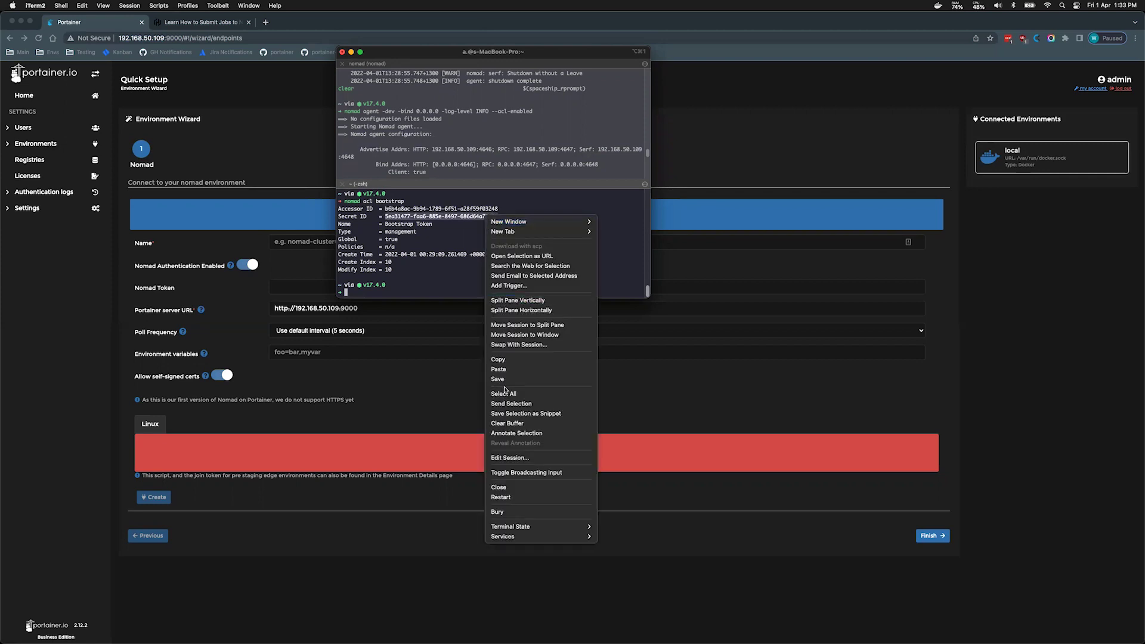
{"action": "left_click", "coordinate": [501, 360]}
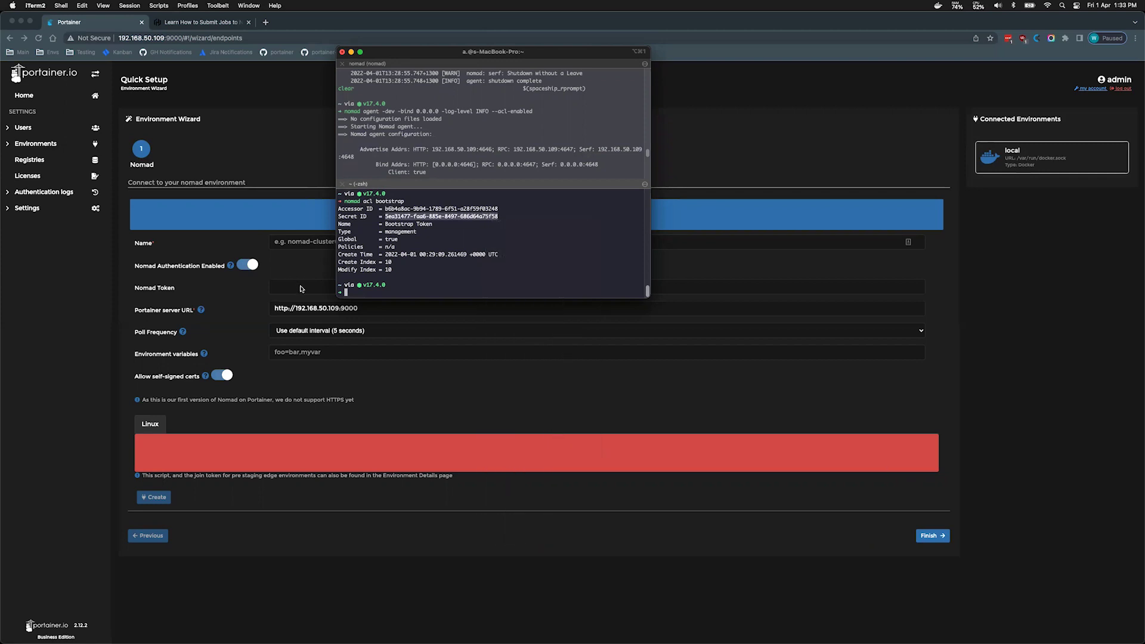
{"action": "left_click", "coordinate": [301, 287]}
{"action": "key", "text": "super+v"}
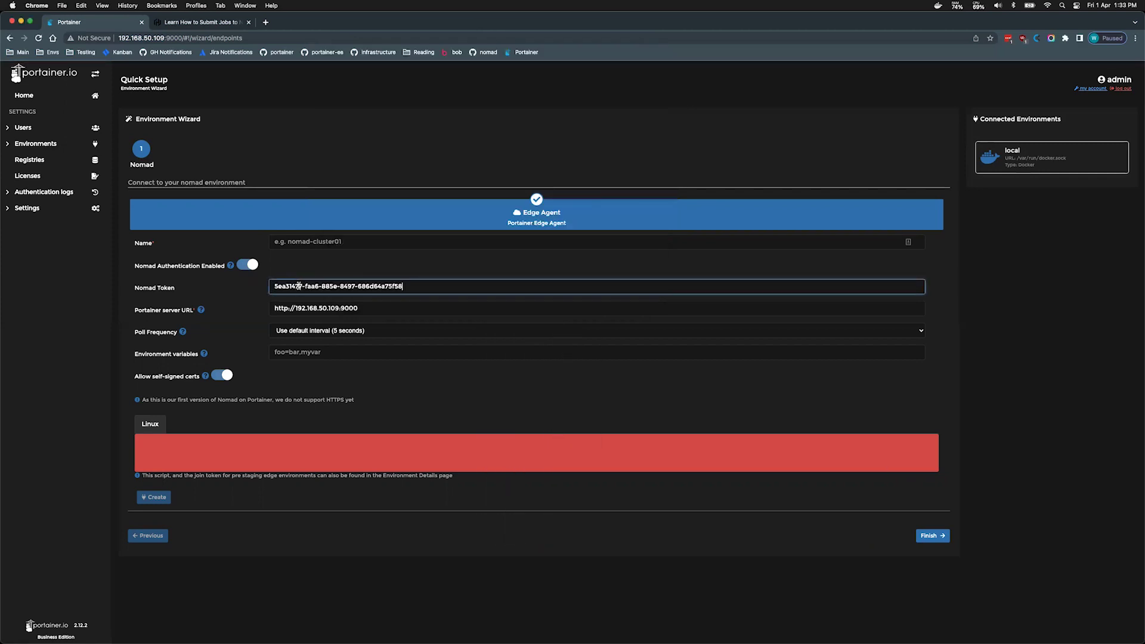
Name the environment nomad and create it with the Edge Agent.
{"action": "left_click", "coordinate": [289, 241]}
{"action": "type", "text": "no"}
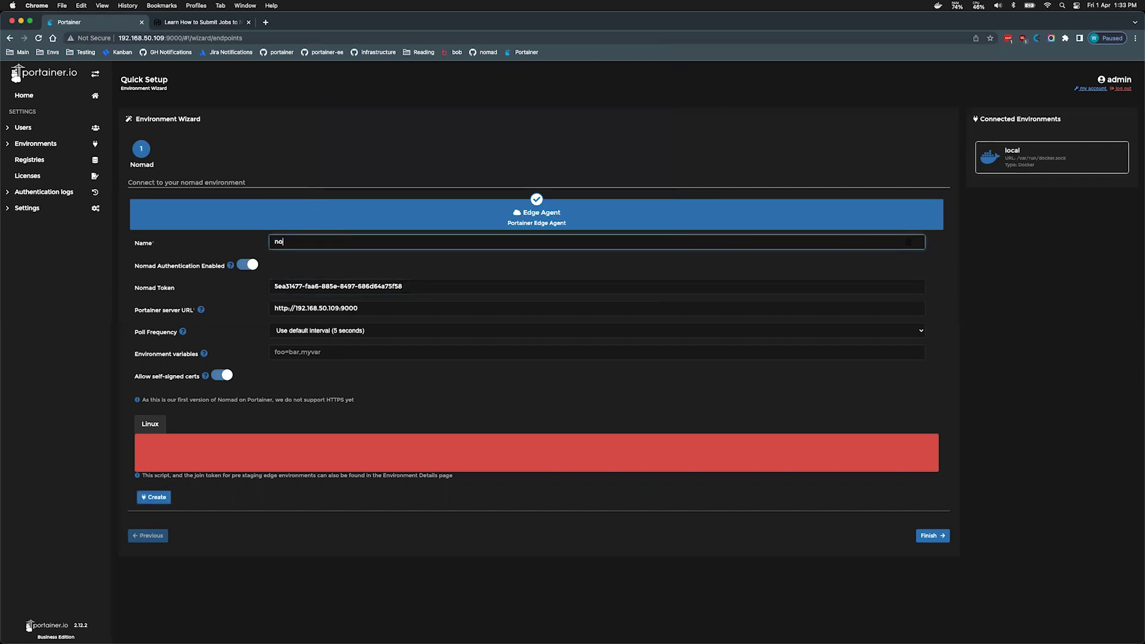
{"action": "type", "text": "mad"}
{"action": "left_click", "coordinate": [157, 499]}
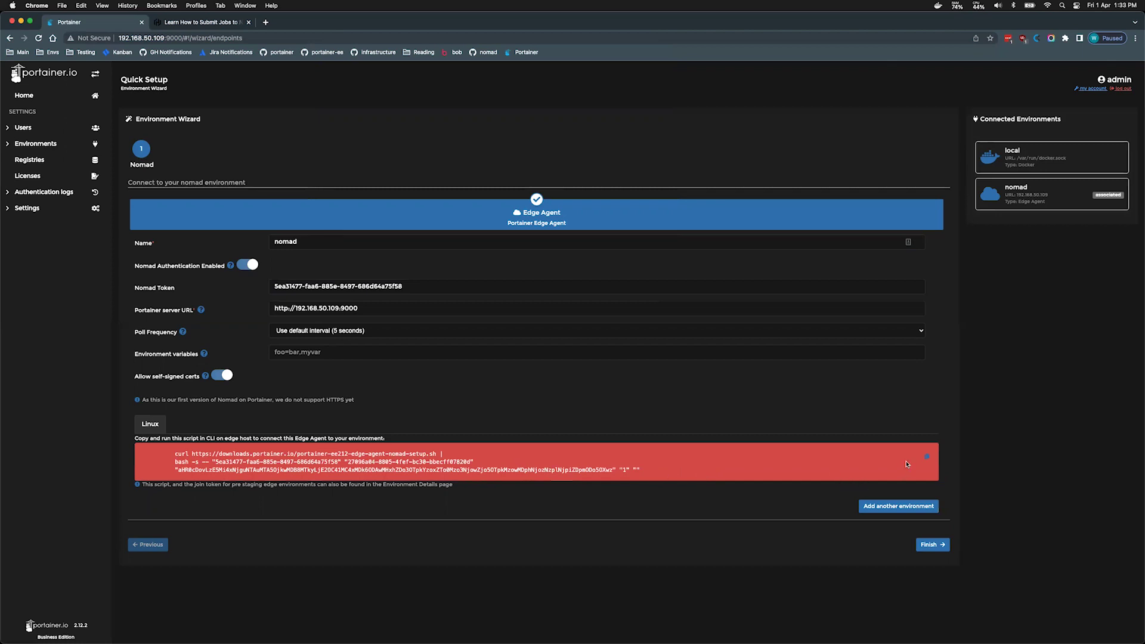
Copy the Edge agent setup command with its embedded Nomad token, run it in iTerm2, and finish the environment wizard.
{"action": "left_click", "coordinate": [925, 458]}
{"action": "mouse_move", "coordinate": [558, 638]}
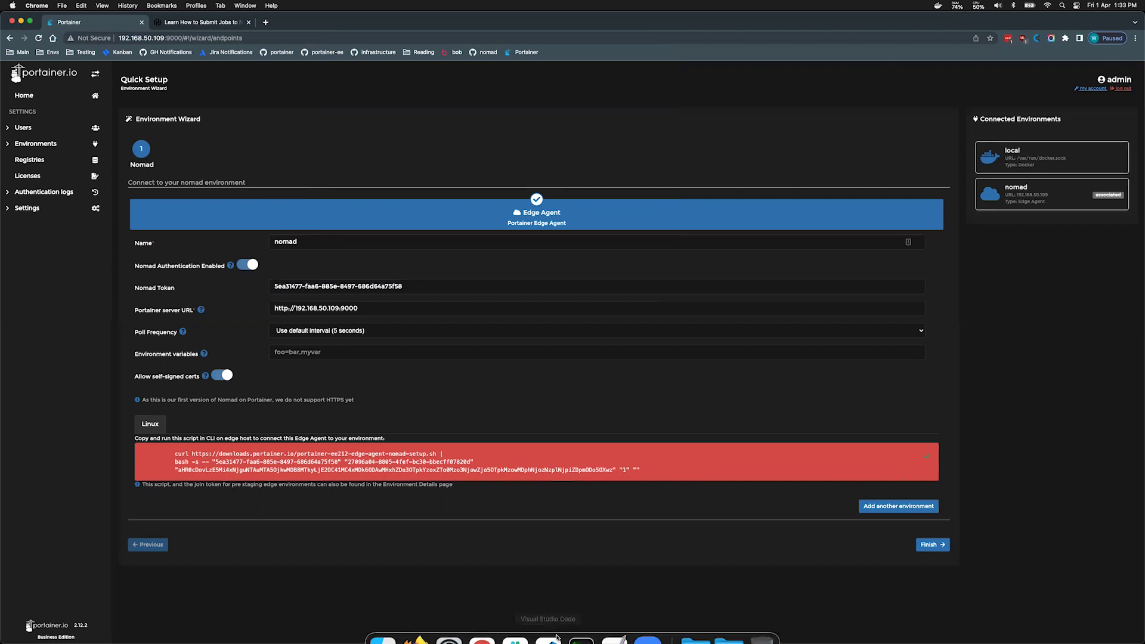
{"action": "left_click", "coordinate": [596, 612]}
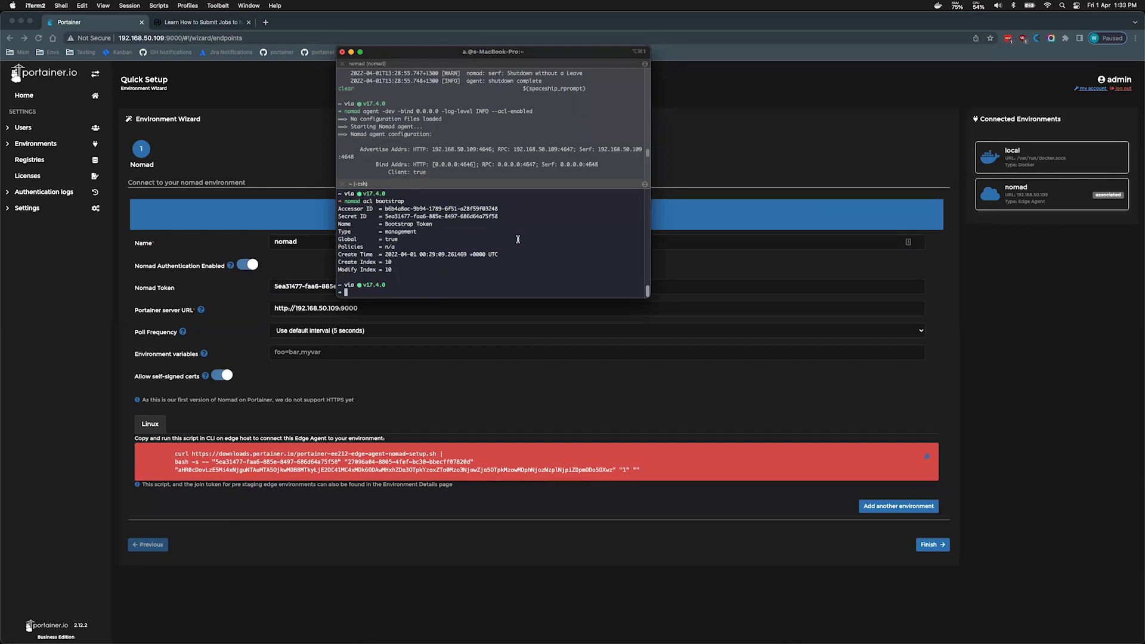
{"action": "key", "text": "super+v"}
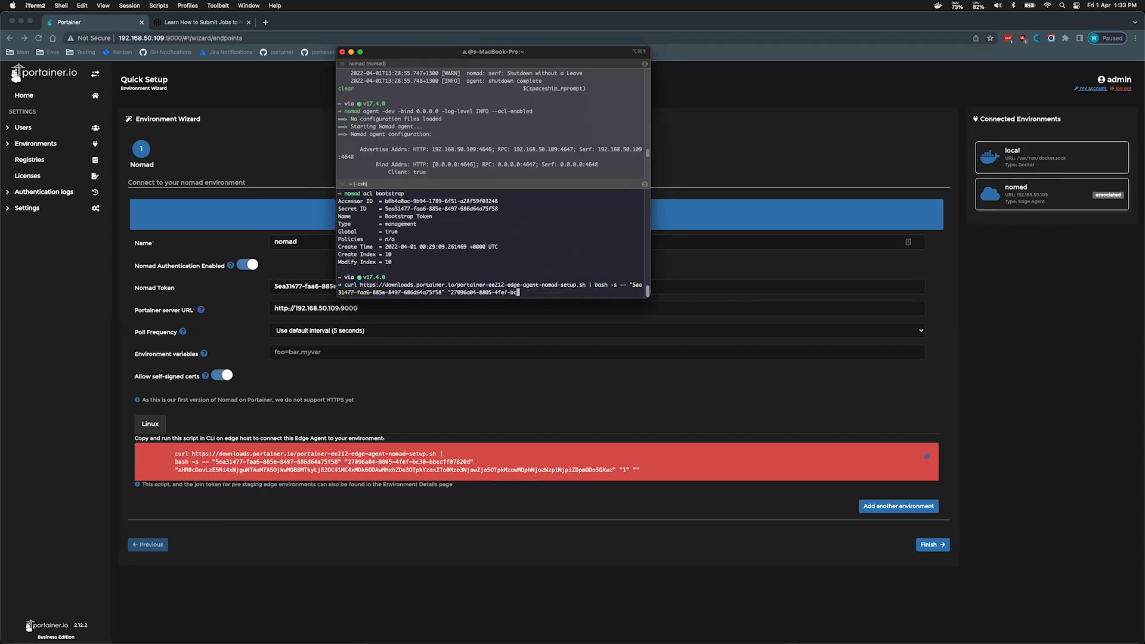
{"action": "key", "text": "Return"}
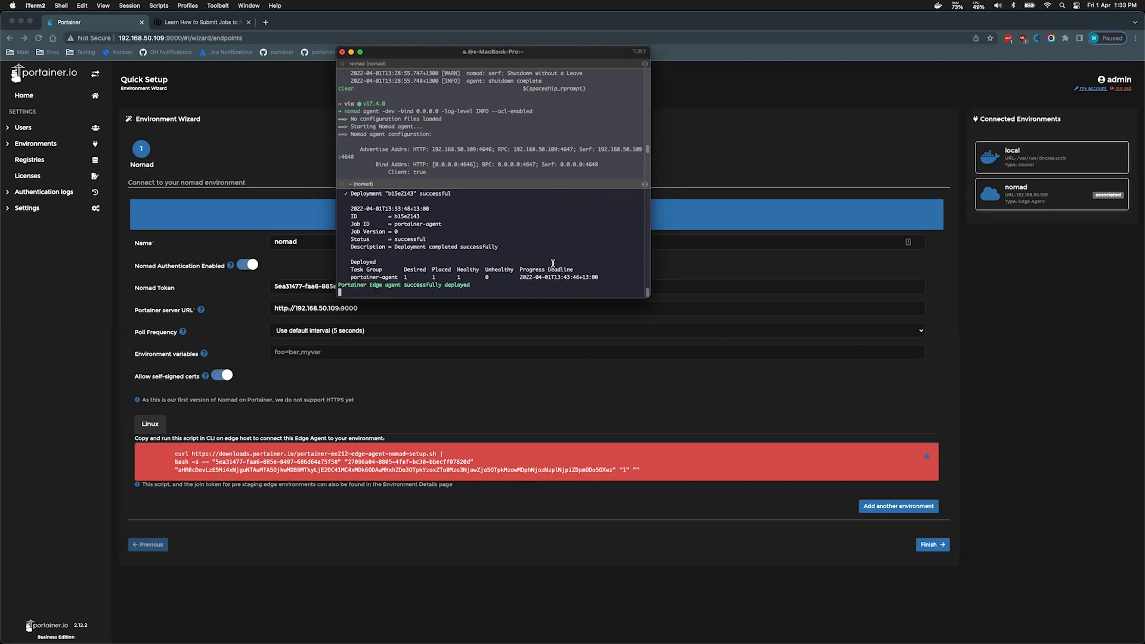
{"action": "left_click", "coordinate": [937, 545]}
{"action": "left_click", "coordinate": [937, 545]}
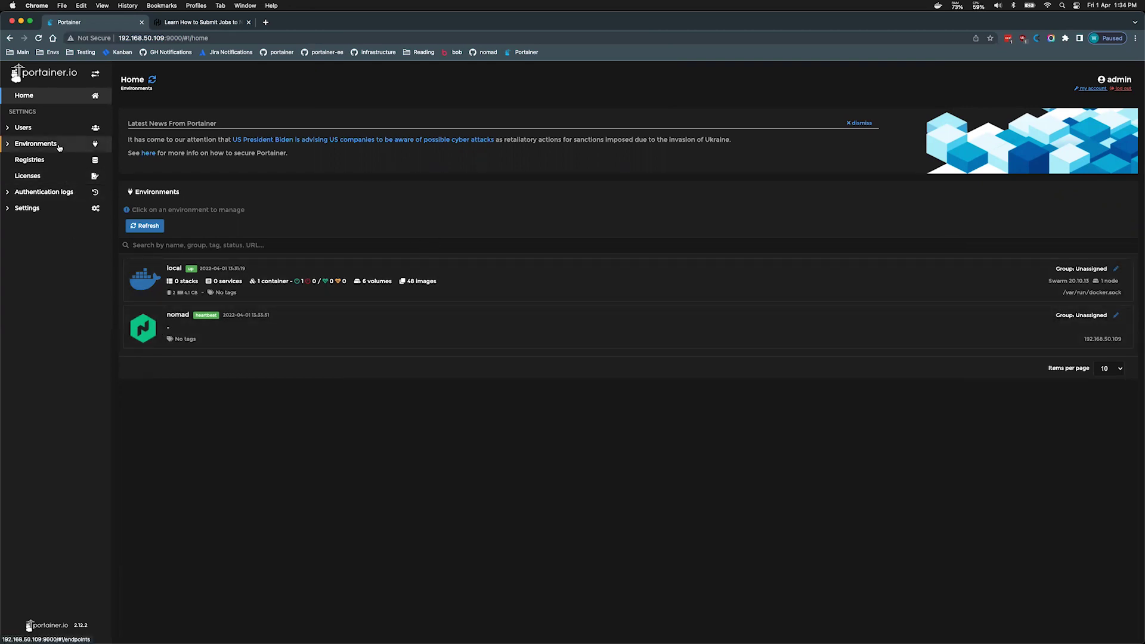
Check the demo outline in TextEdit and add an Edge Agent environment named nomad2 from the environments view.
{"action": "mouse_move", "coordinate": [529, 641]}
{"action": "left_click", "coordinate": [614, 627]}
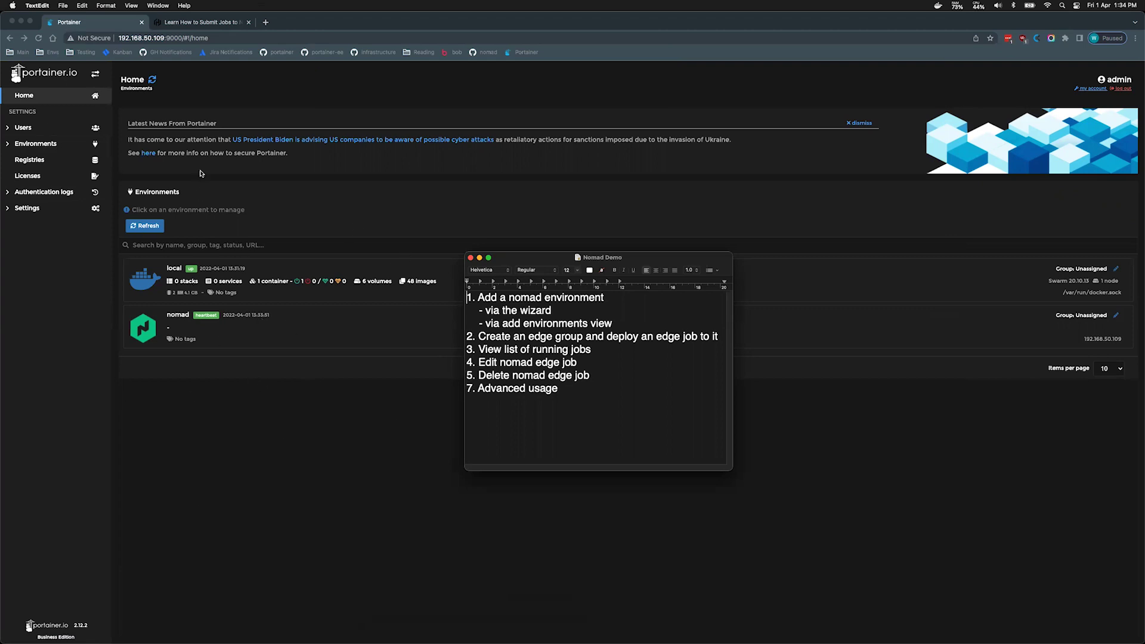
{"action": "left_click", "coordinate": [36, 143]}
{"action": "left_click", "coordinate": [191, 140]}
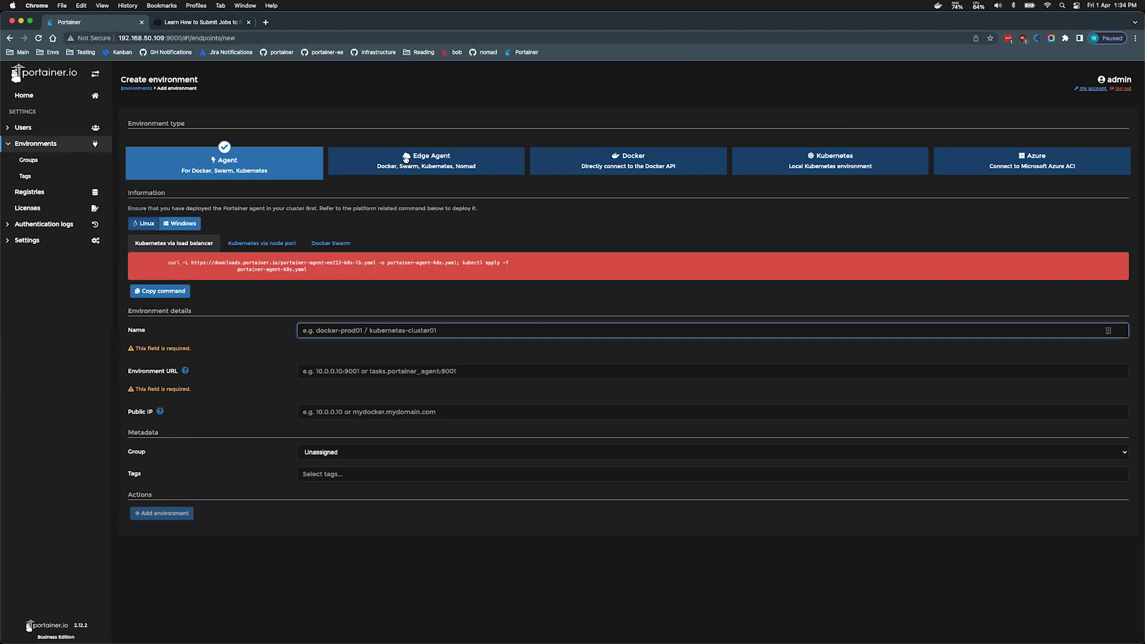
{"action": "left_click", "coordinate": [406, 157]}
{"action": "left_click", "coordinate": [342, 260]}
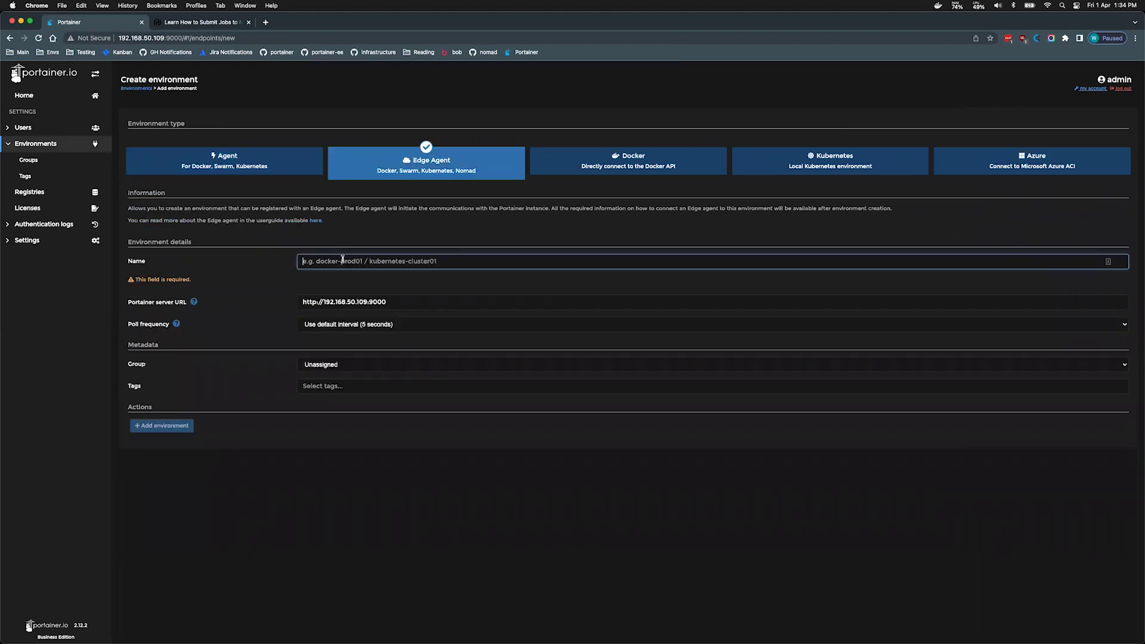
{"action": "type", "text": "nomad2"}
{"action": "key", "text": "Return"}
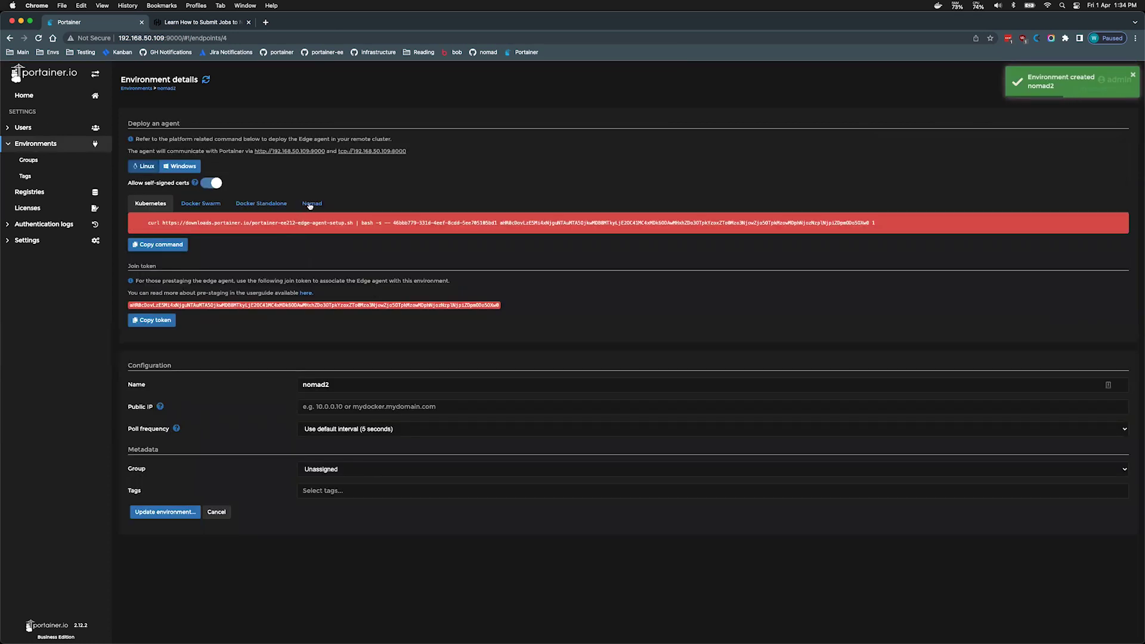
Show the Nomad deployment command for nomad2 with Nomad authentication disabled, and return to the home environment list.
{"action": "left_click", "coordinate": [310, 205]}
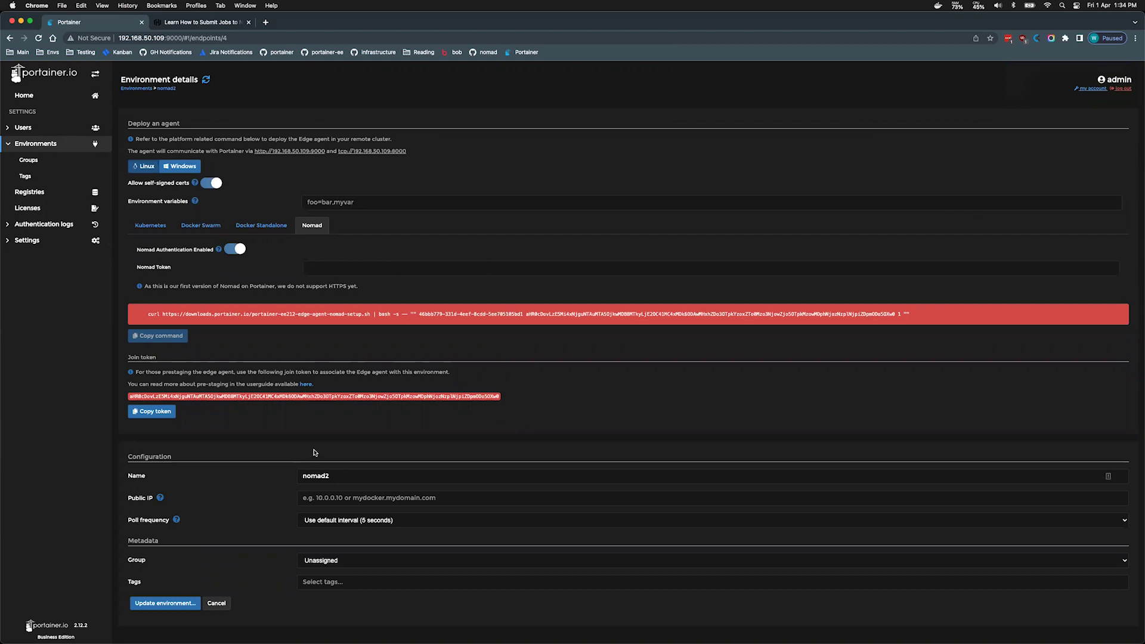
{"action": "left_click", "coordinate": [236, 250]}
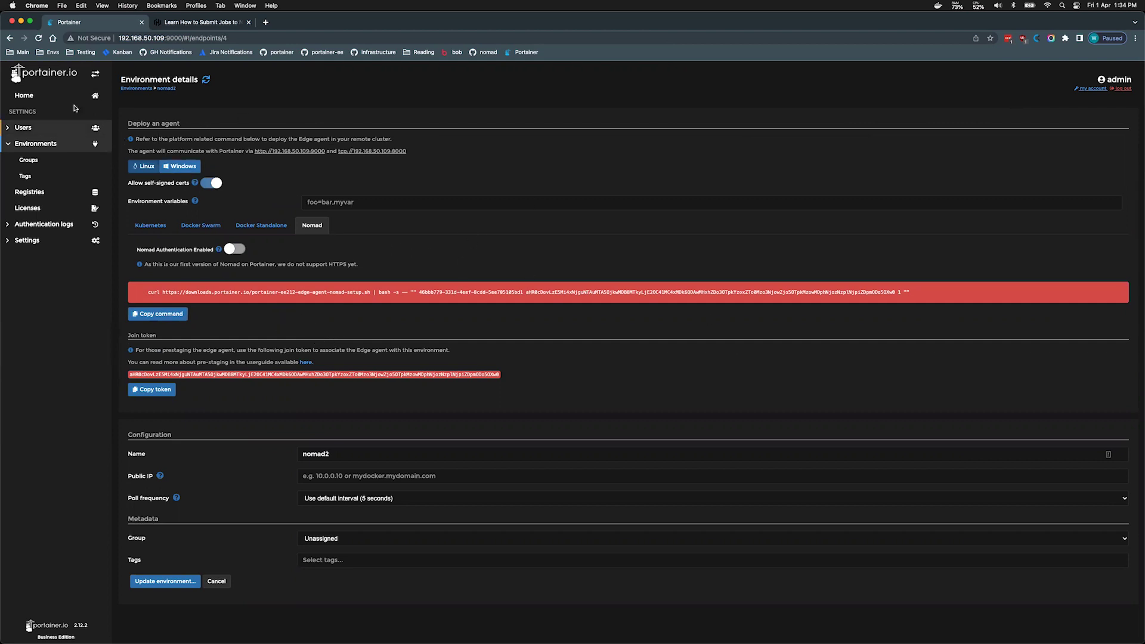
{"action": "left_click", "coordinate": [24, 96]}
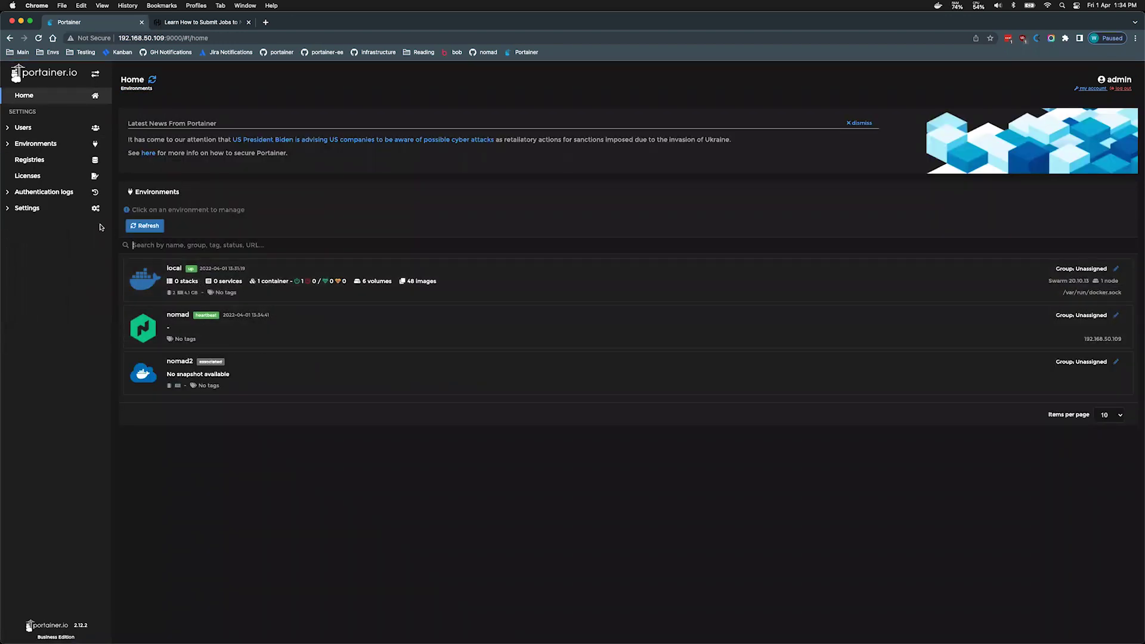
Enable Edge Compute features in the Edge Compute settings and save them.
{"action": "left_click", "coordinate": [71, 208]}
{"action": "left_click", "coordinate": [47, 241]}
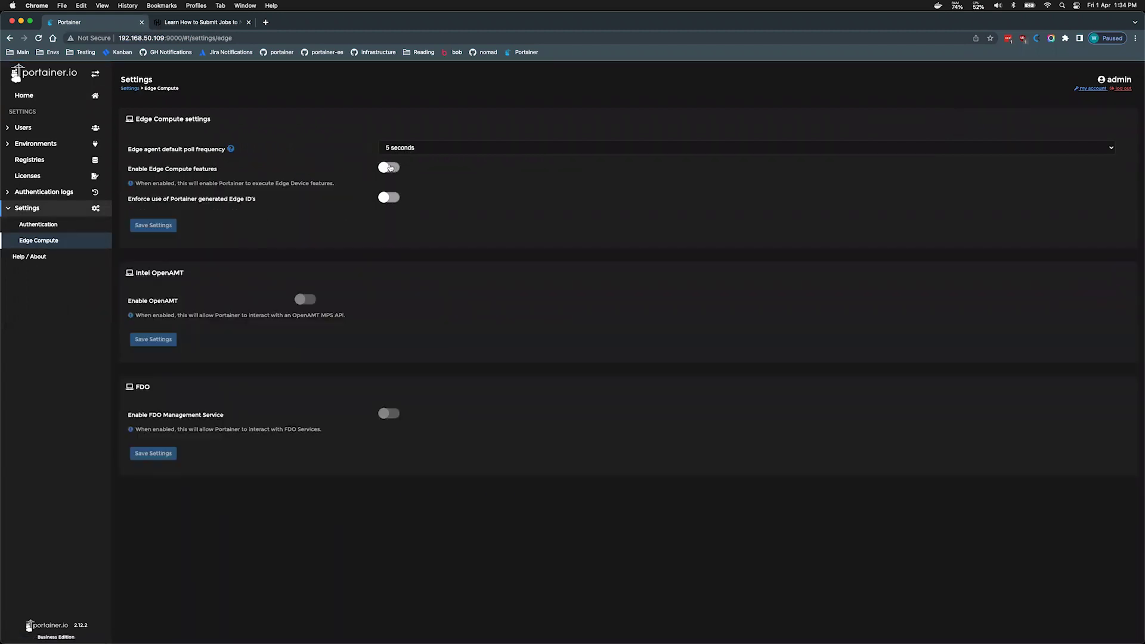
{"action": "left_click", "coordinate": [389, 168]}
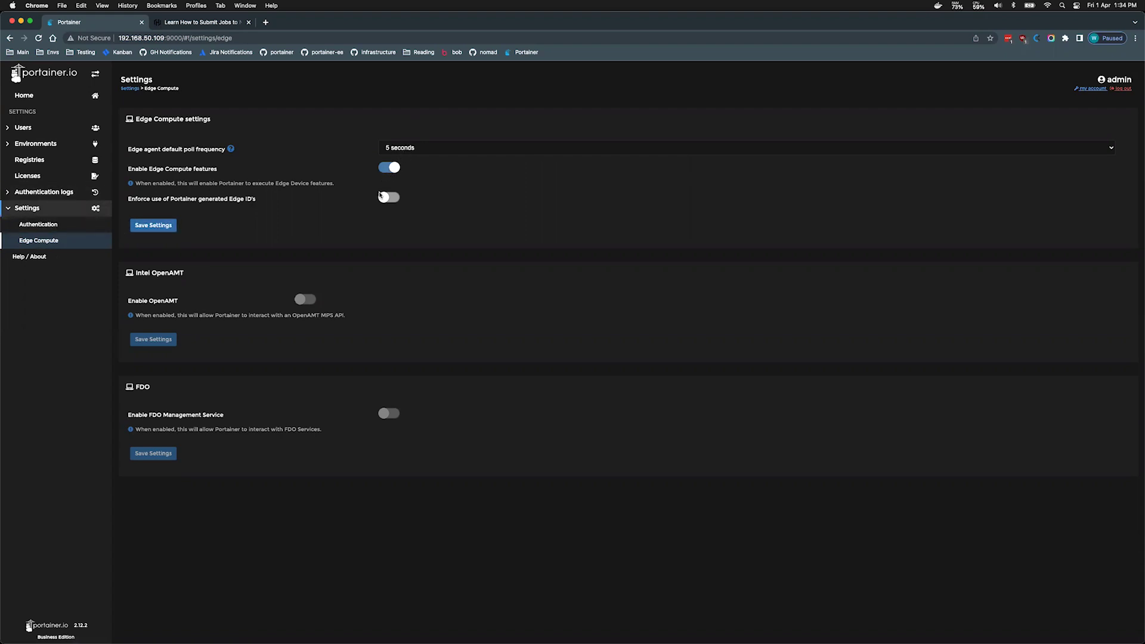
{"action": "left_click", "coordinate": [164, 229]}
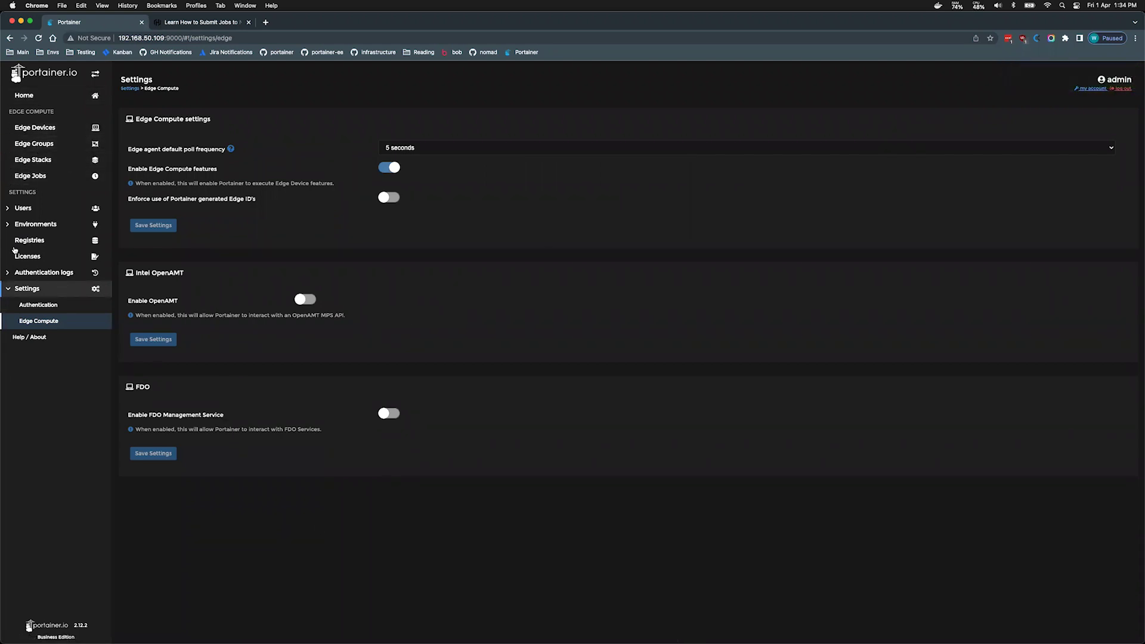
Create a static edge group named nomadgroup with the nomad environment associated.
{"action": "left_click", "coordinate": [52, 149]}
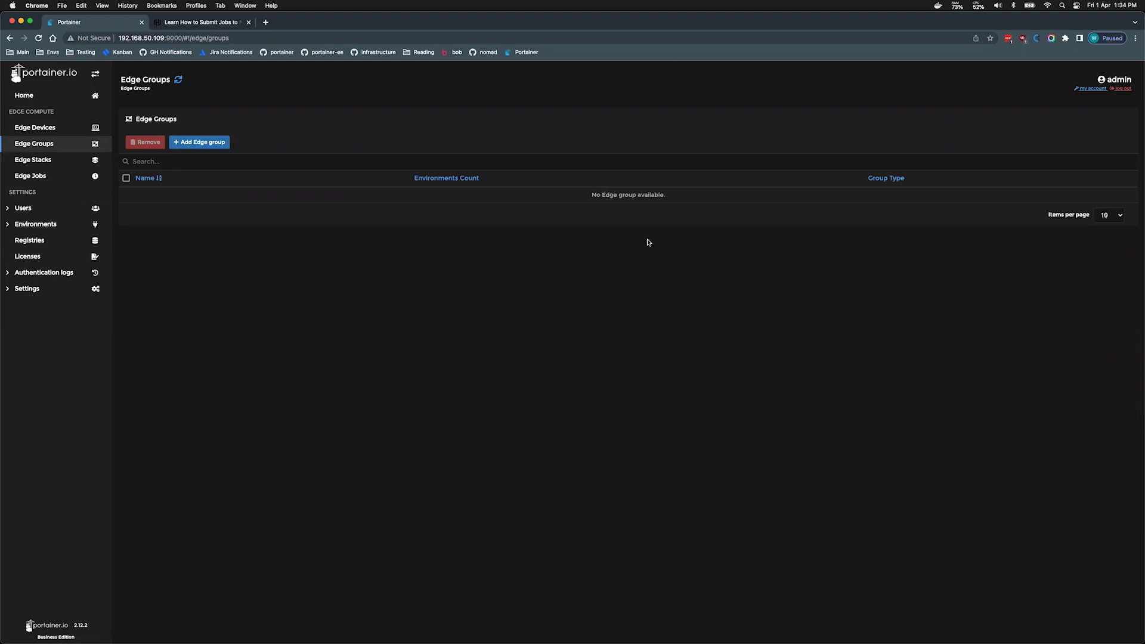
{"action": "left_click", "coordinate": [225, 146]}
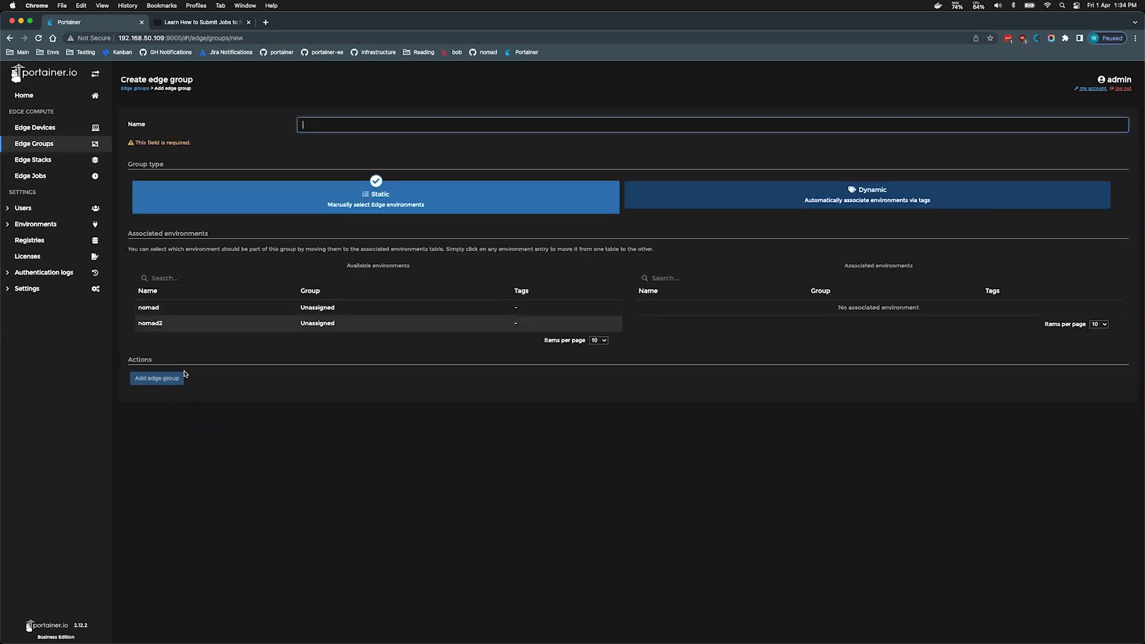
{"action": "left_click", "coordinate": [299, 311]}
{"action": "left_click", "coordinate": [342, 124]}
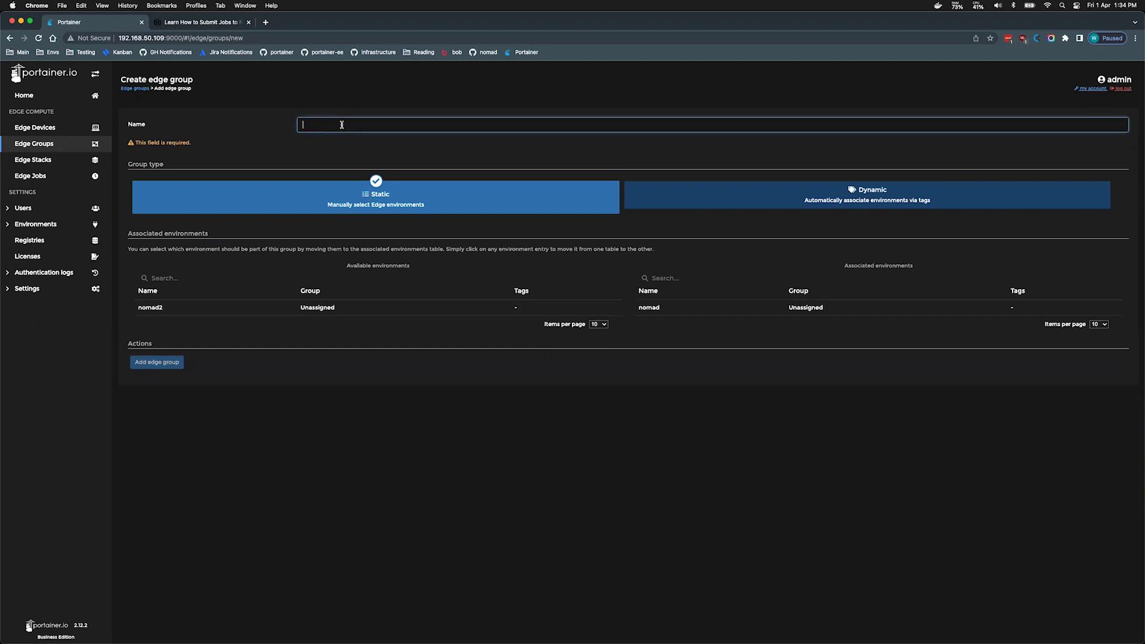
{"action": "type", "text": "nomadgroup"}
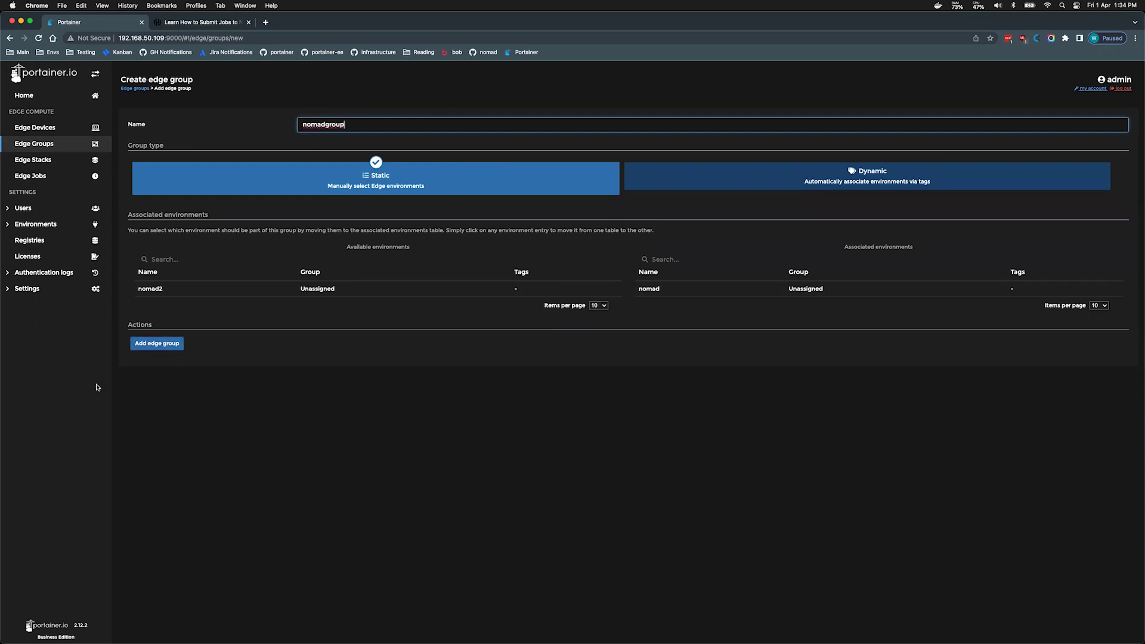
{"action": "left_click", "coordinate": [157, 344]}
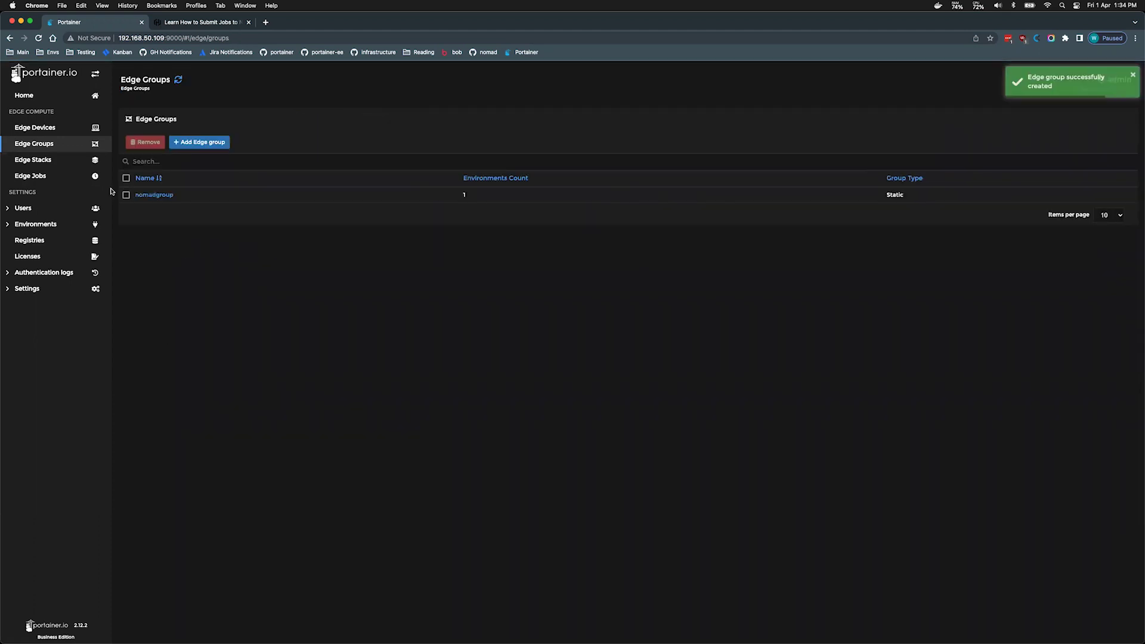
Start a new edge stack named nomadstack and assign it to the nomadgroup edge group.
{"action": "left_click", "coordinate": [60, 165]}
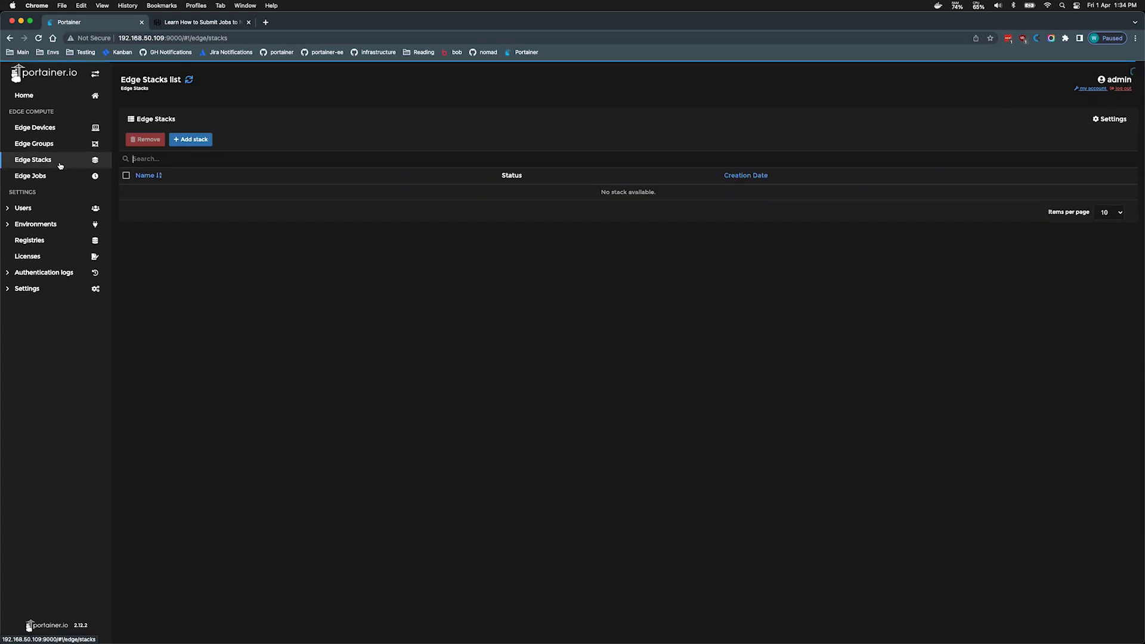
{"action": "left_click", "coordinate": [189, 139]}
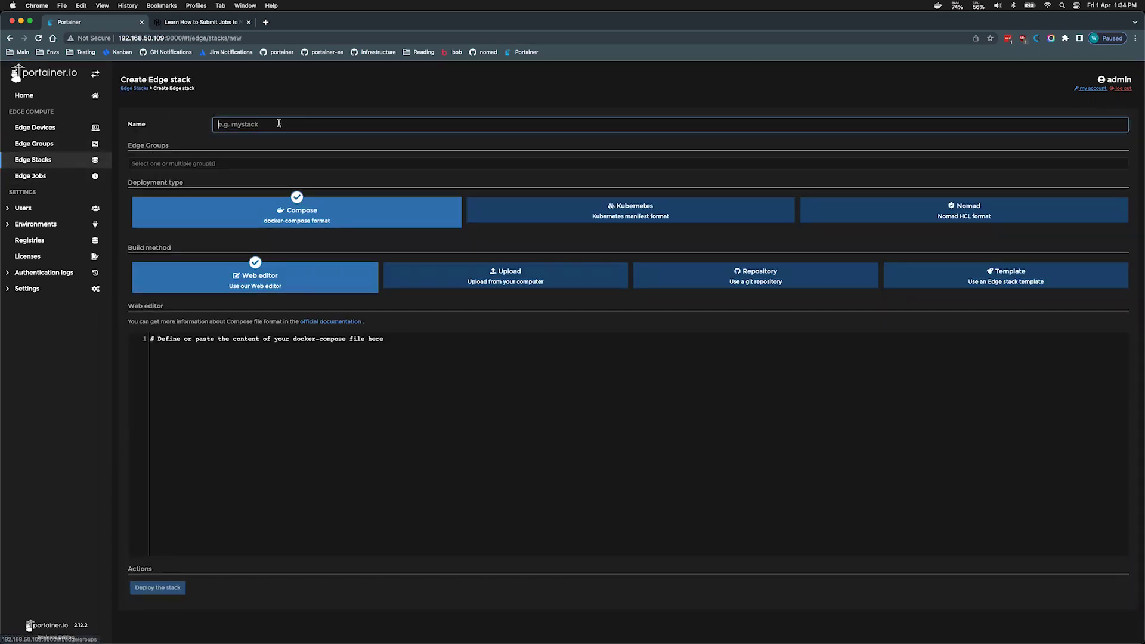
{"action": "type", "text": "nomadstack"}
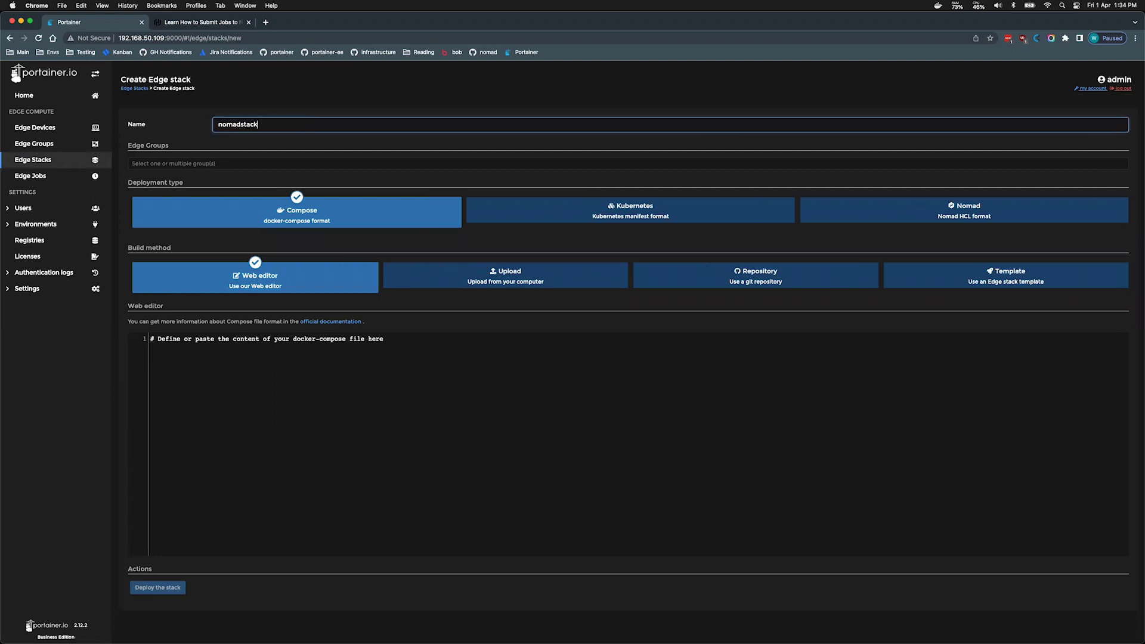
{"action": "left_click", "coordinate": [333, 166]}
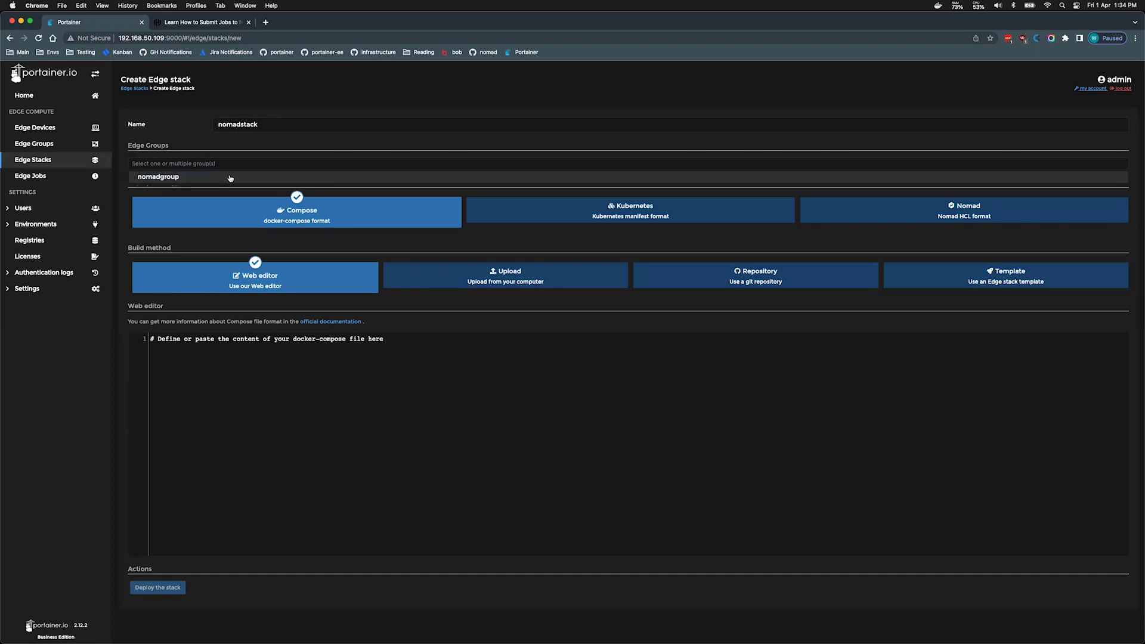
{"action": "left_click", "coordinate": [231, 178]}
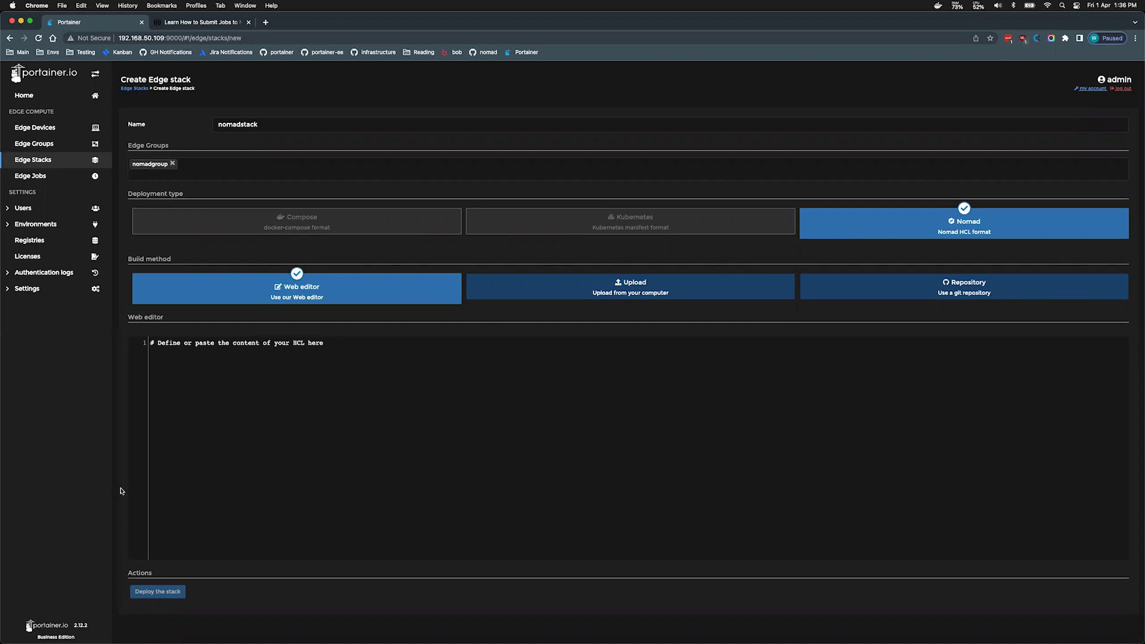
Copy the sample docs job file from the HashiCorp Learn page into the stack's web editor and deploy the stack.
{"action": "left_click", "coordinate": [218, 26]}
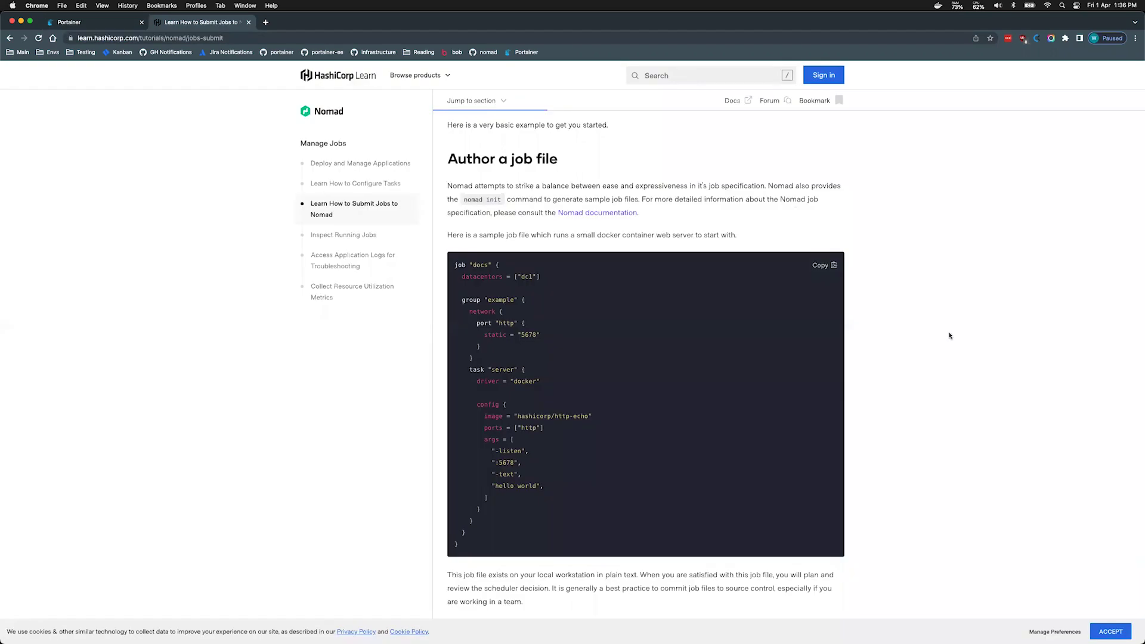
{"action": "left_click", "coordinate": [828, 266]}
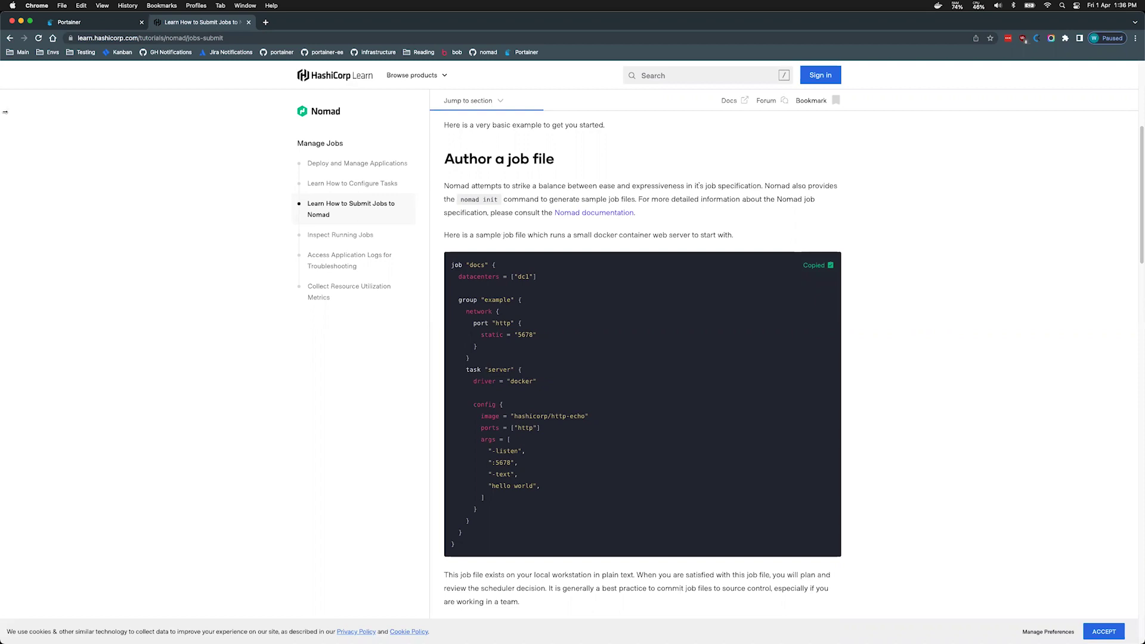
{"action": "left_click", "coordinate": [93, 27]}
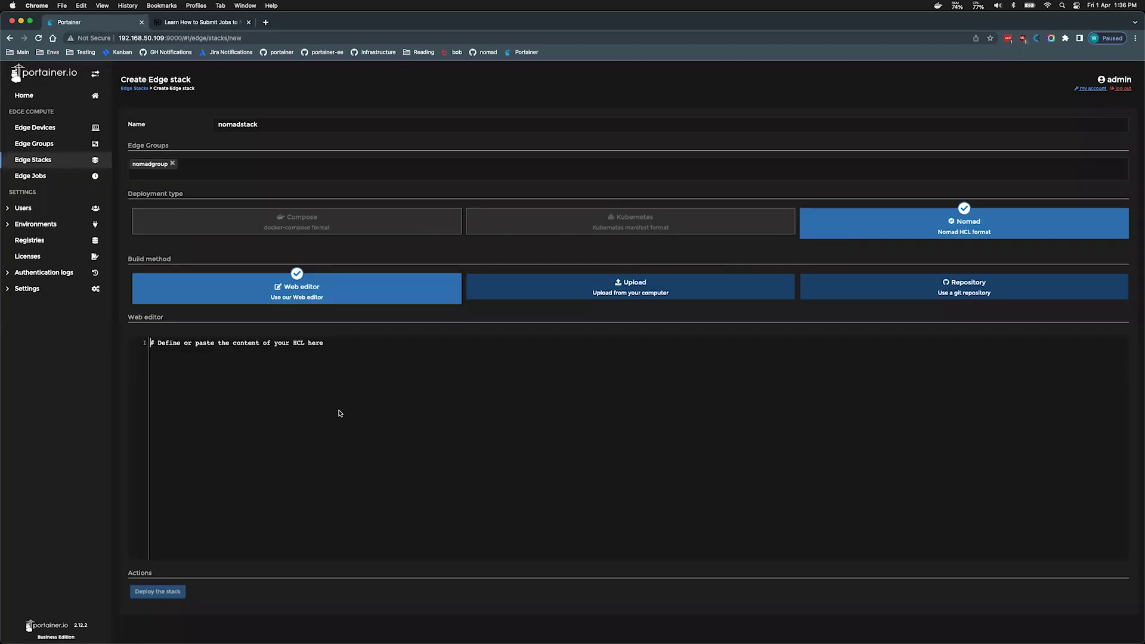
{"action": "left_click", "coordinate": [304, 433]}
{"action": "key", "text": "super+v"}
{"action": "left_click", "coordinate": [157, 592]}
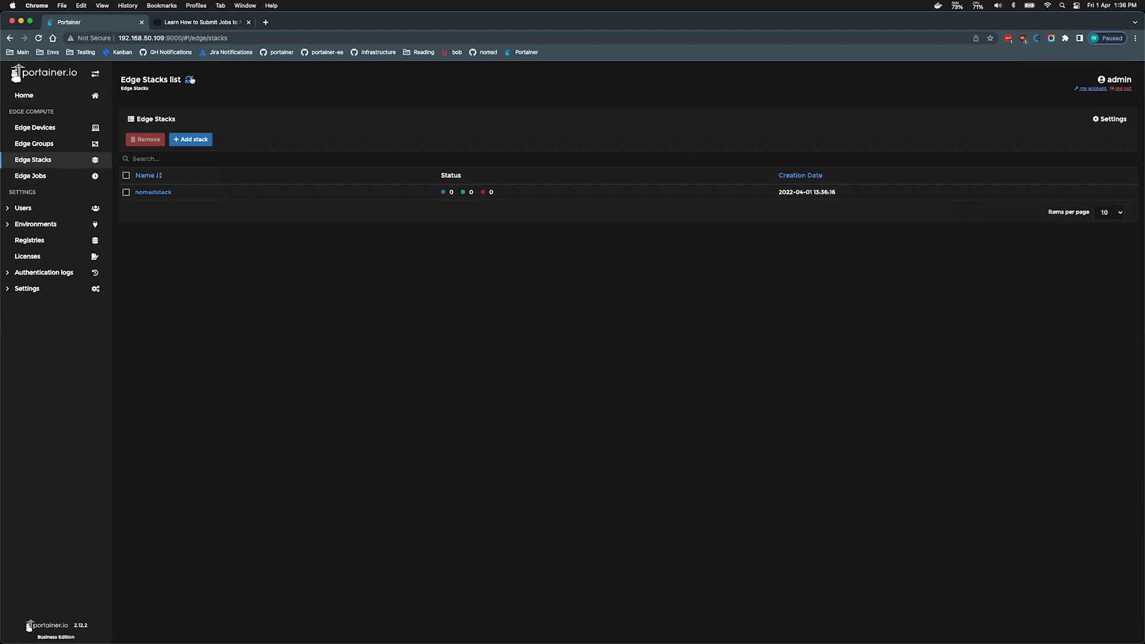
Refresh the edge stacks list and check the deployment status of nomadstack on its environments.
{"action": "left_click", "coordinate": [189, 81]}
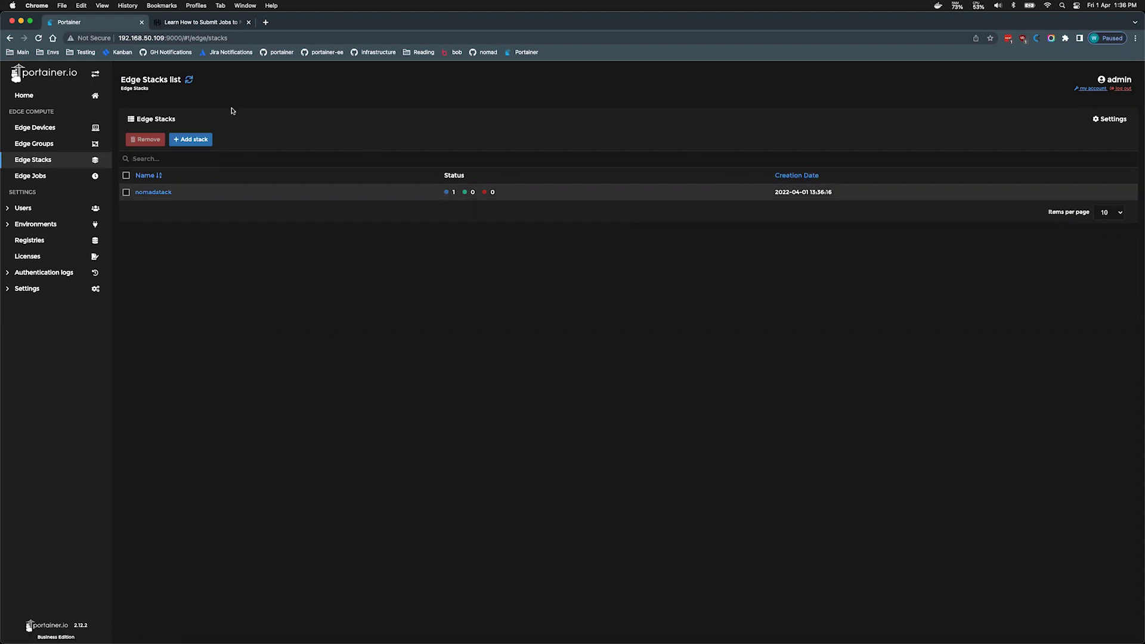
{"action": "left_click", "coordinate": [190, 80]}
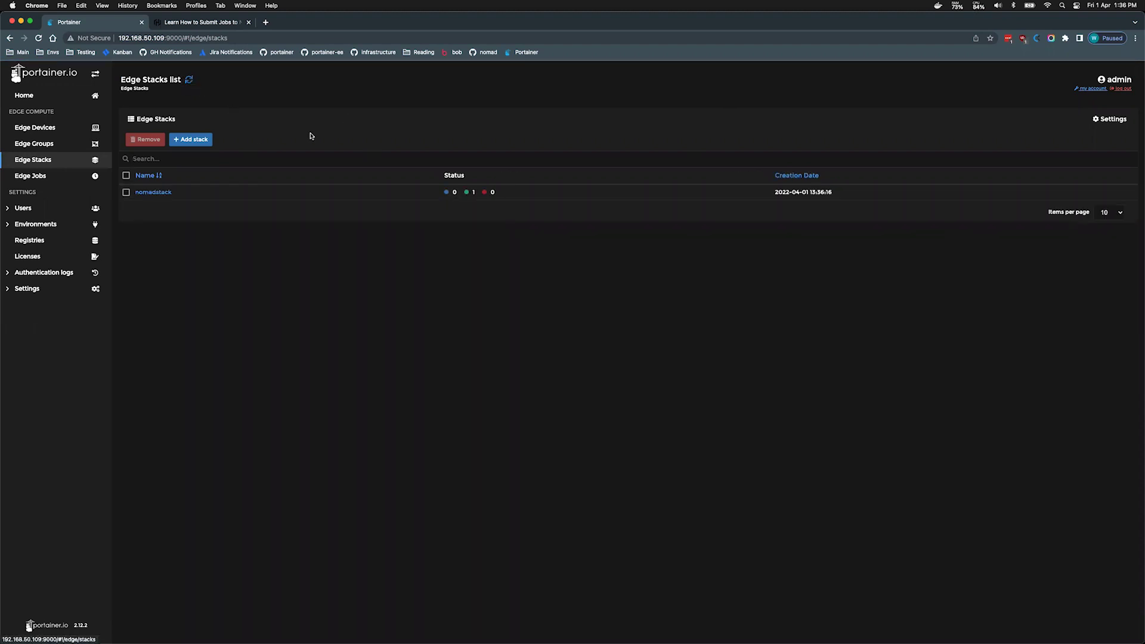
{"action": "left_click", "coordinate": [163, 192]}
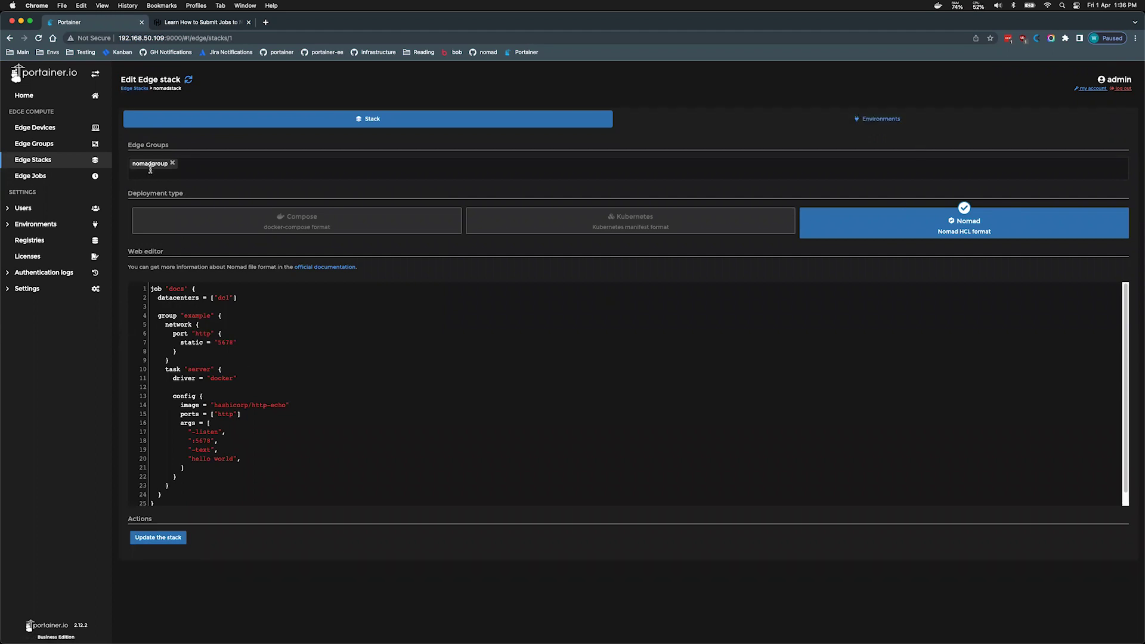
{"action": "left_click", "coordinate": [882, 117]}
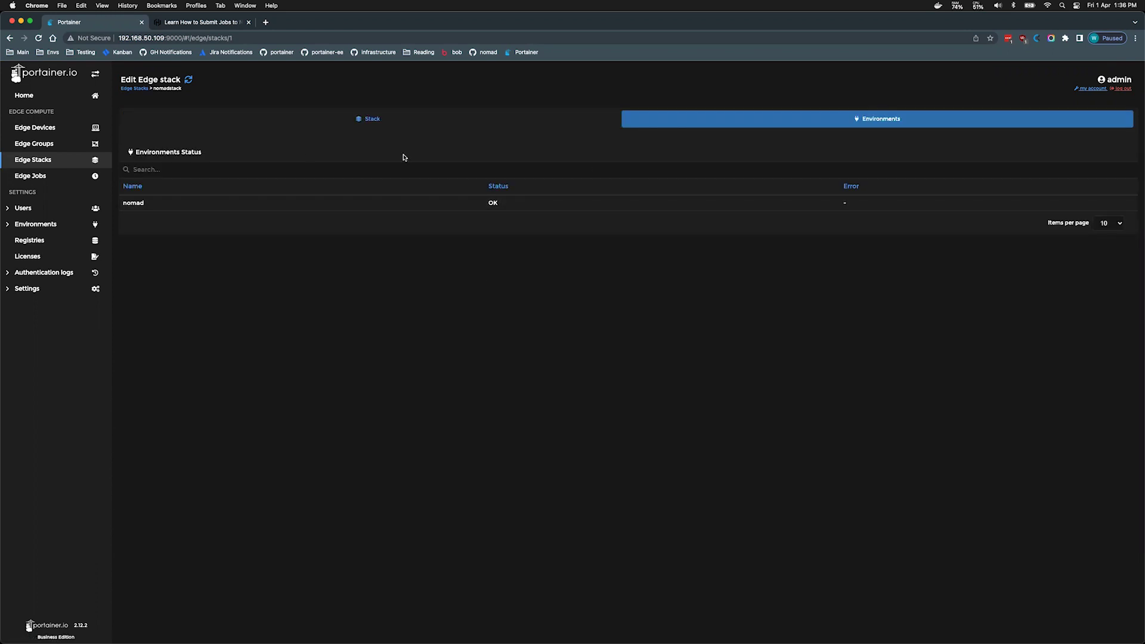
Open the nomad environment's job list from the home page and show the tasks of the docs job.
{"action": "left_click", "coordinate": [39, 101]}
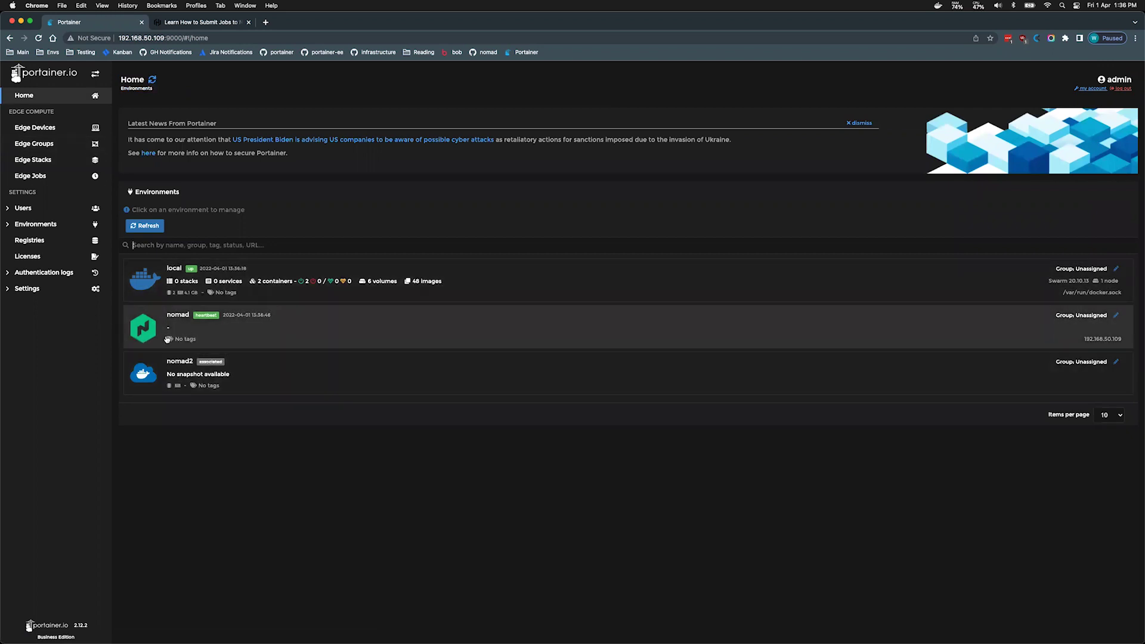
{"action": "left_click", "coordinate": [237, 323]}
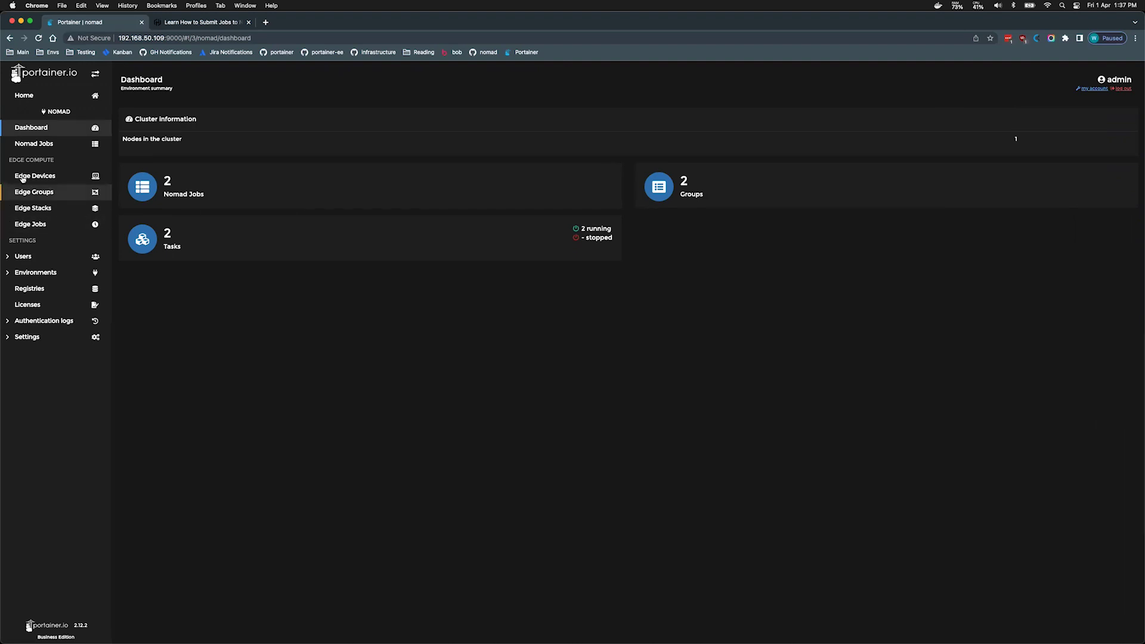
{"action": "left_click", "coordinate": [34, 144]}
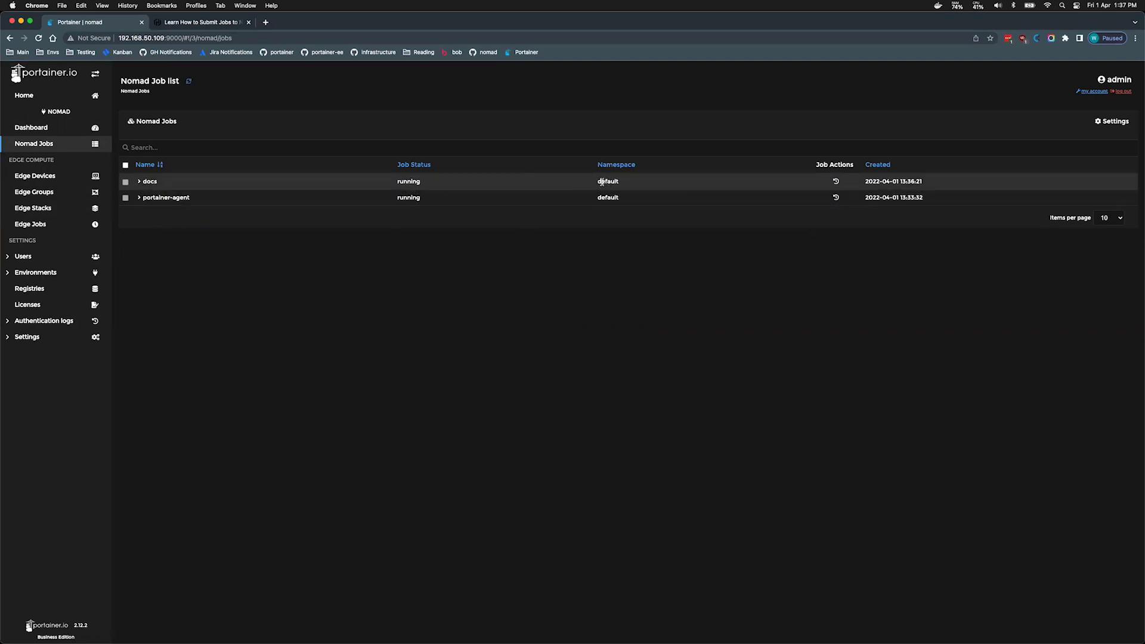
{"action": "left_click", "coordinate": [835, 183]}
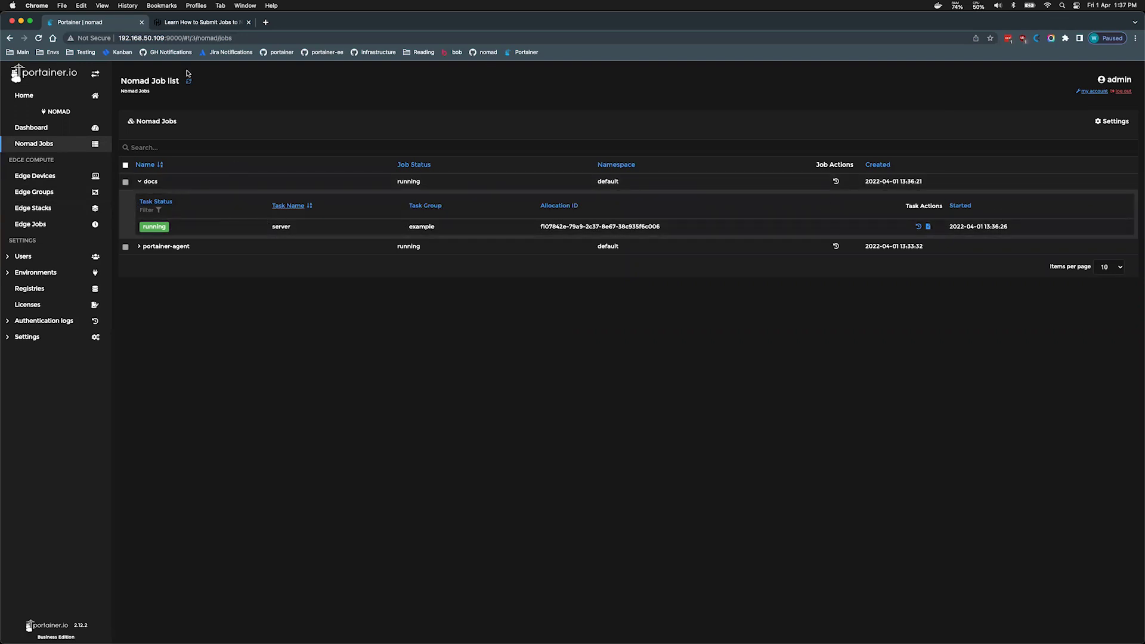
Highlight the server task block in the HashiCorp sample job file for comparison, and return to the Nomad job list.
{"action": "left_click", "coordinate": [203, 26]}
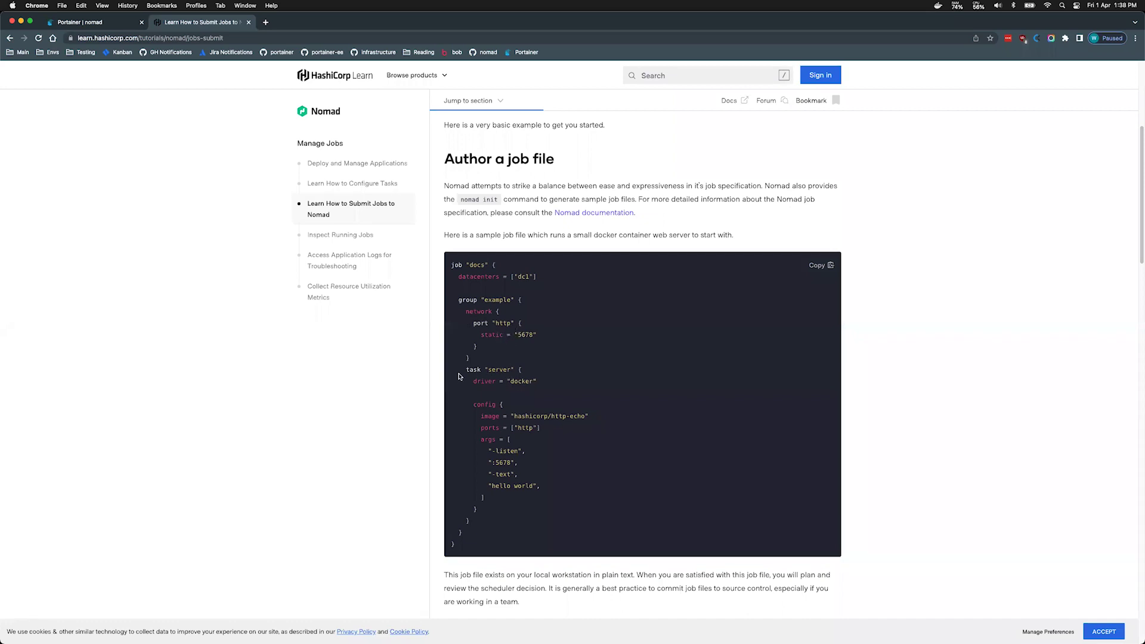
{"action": "left_click_drag", "start_coordinate": [464, 371], "coordinate": [492, 509]}
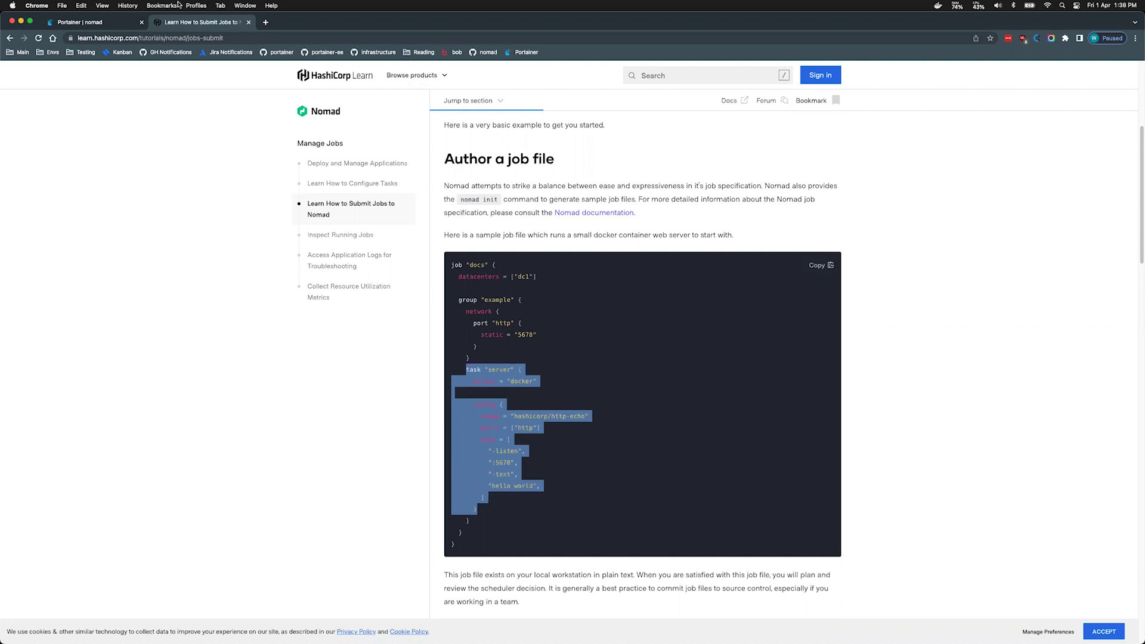
{"action": "left_click", "coordinate": [87, 24]}
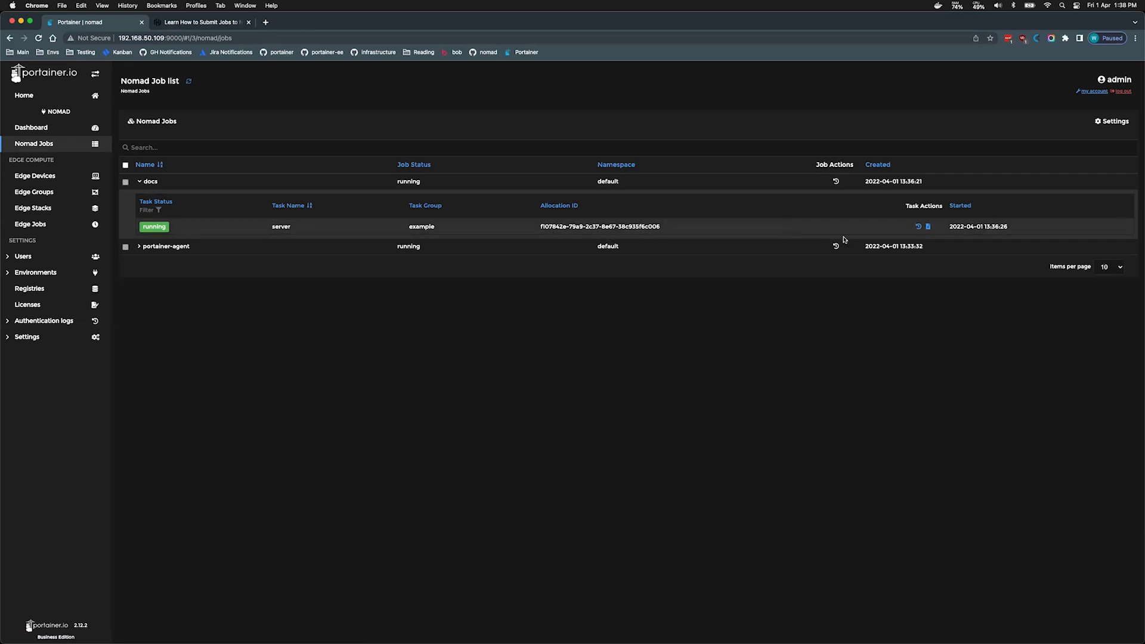
Review the events of the docs job's server task and open the task's logs.
{"action": "left_click", "coordinate": [918, 228]}
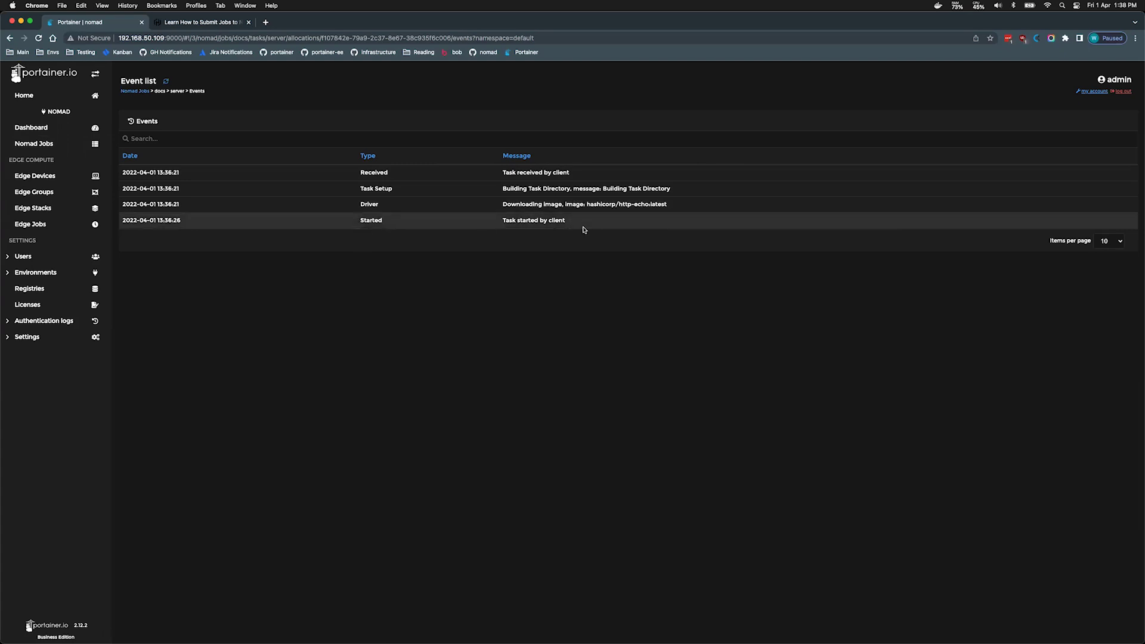
{"action": "left_click", "coordinate": [9, 39]}
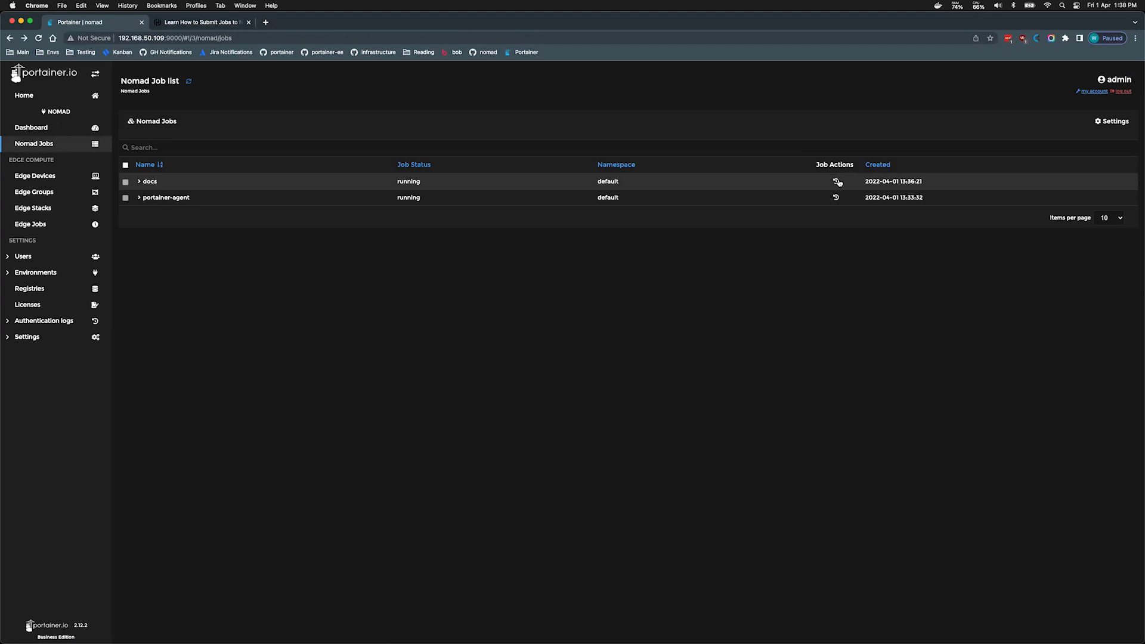
{"action": "left_click", "coordinate": [141, 182]}
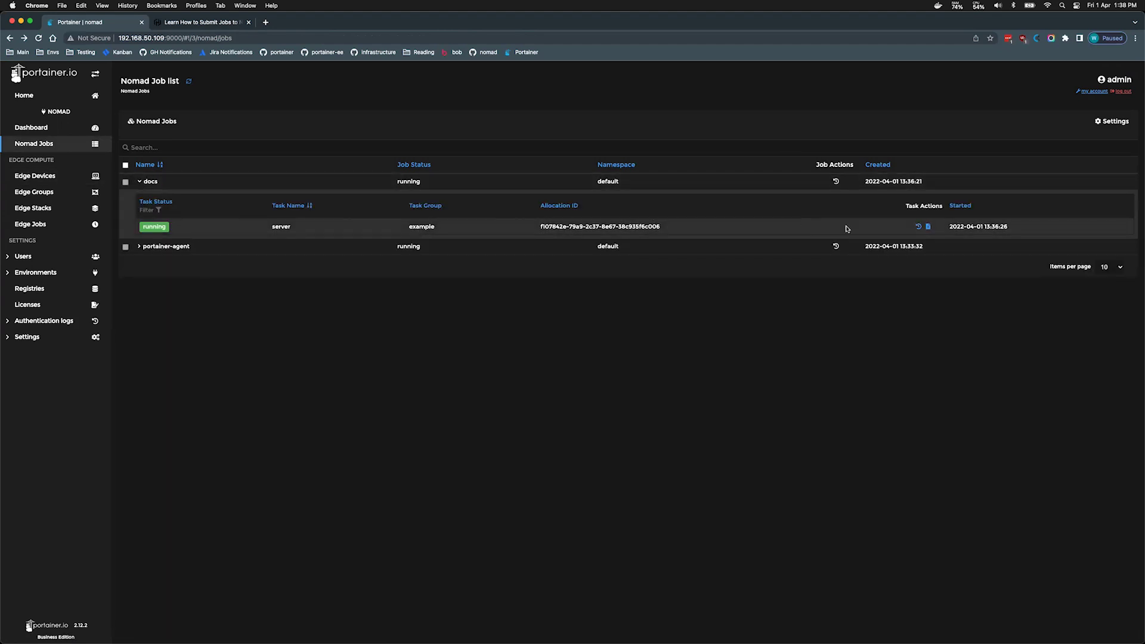
{"action": "left_click", "coordinate": [928, 227]}
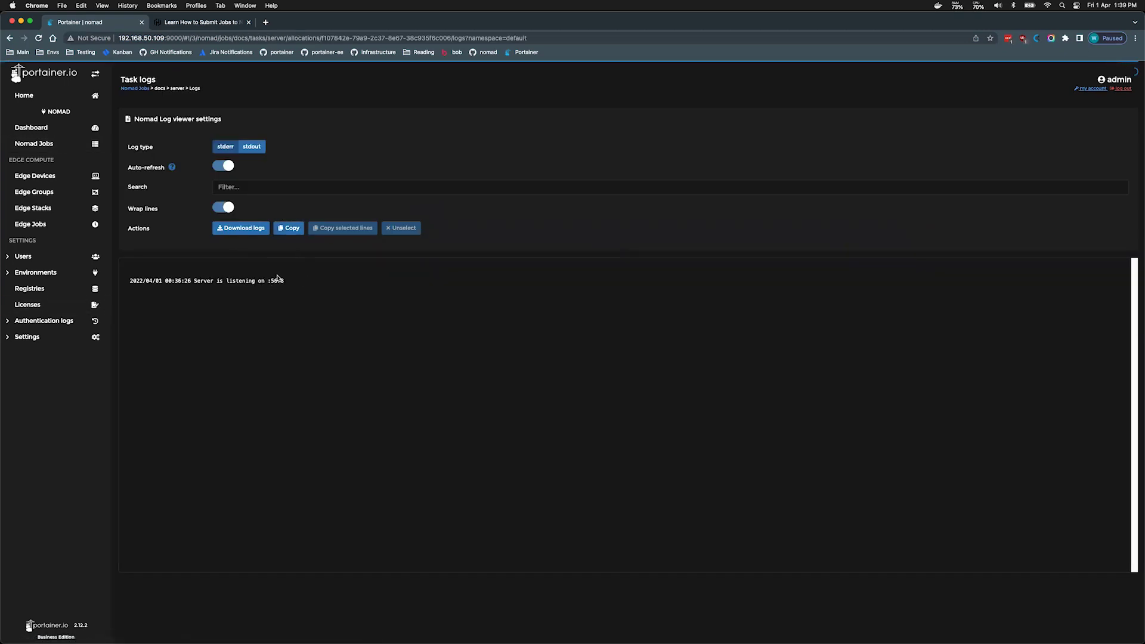
Show the server task's stderr log, download it as a file, and copy the whole log.
{"action": "left_click", "coordinate": [226, 152]}
{"action": "left_click", "coordinate": [222, 151]}
{"action": "left_click", "coordinate": [248, 230]}
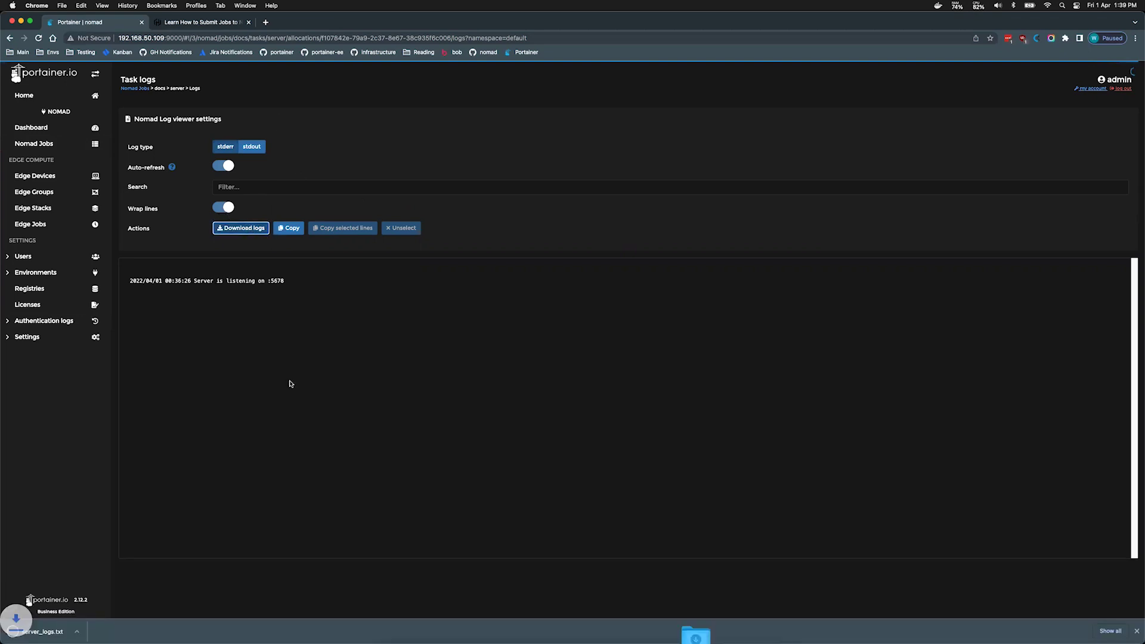
{"action": "left_click", "coordinate": [293, 229]}
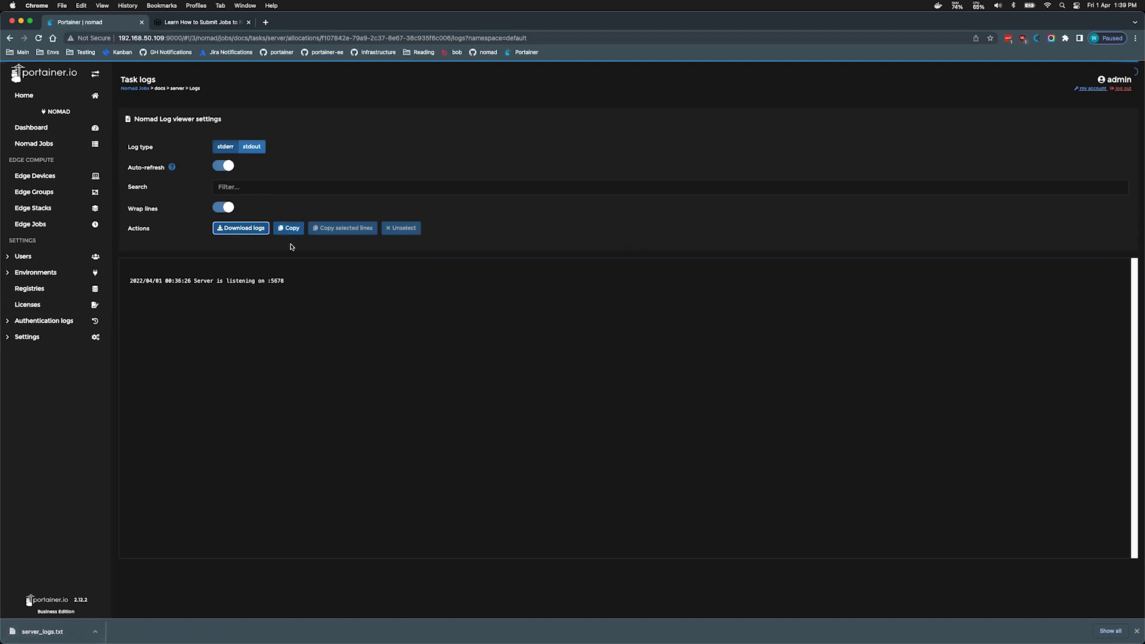
Select the "Server is listening on :5678" log line, copy it, and clear the selection.
{"action": "left_click_drag", "start_coordinate": [131, 291], "coordinate": [121, 287]}
{"action": "left_click", "coordinate": [300, 279]}
{"action": "left_click", "coordinate": [271, 283]}
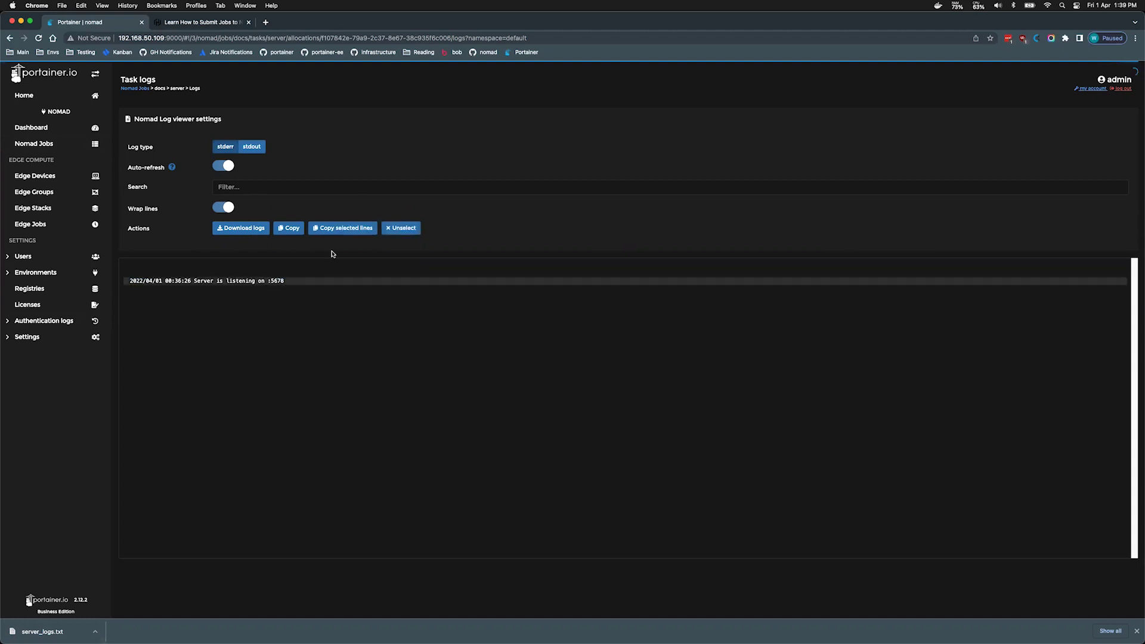
{"action": "left_click", "coordinate": [327, 232]}
{"action": "left_click", "coordinate": [411, 235]}
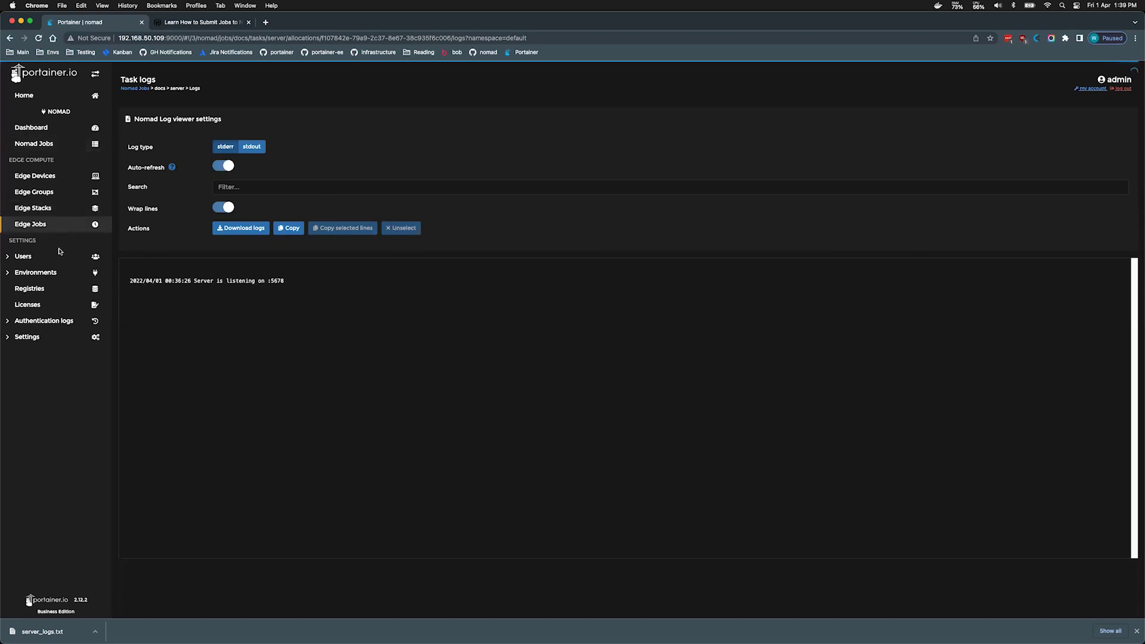
Change the listen port in the nomadstack edge stack's job file to :8080, update the stack, and refresh the stack list.
{"action": "left_click", "coordinate": [614, 620]}
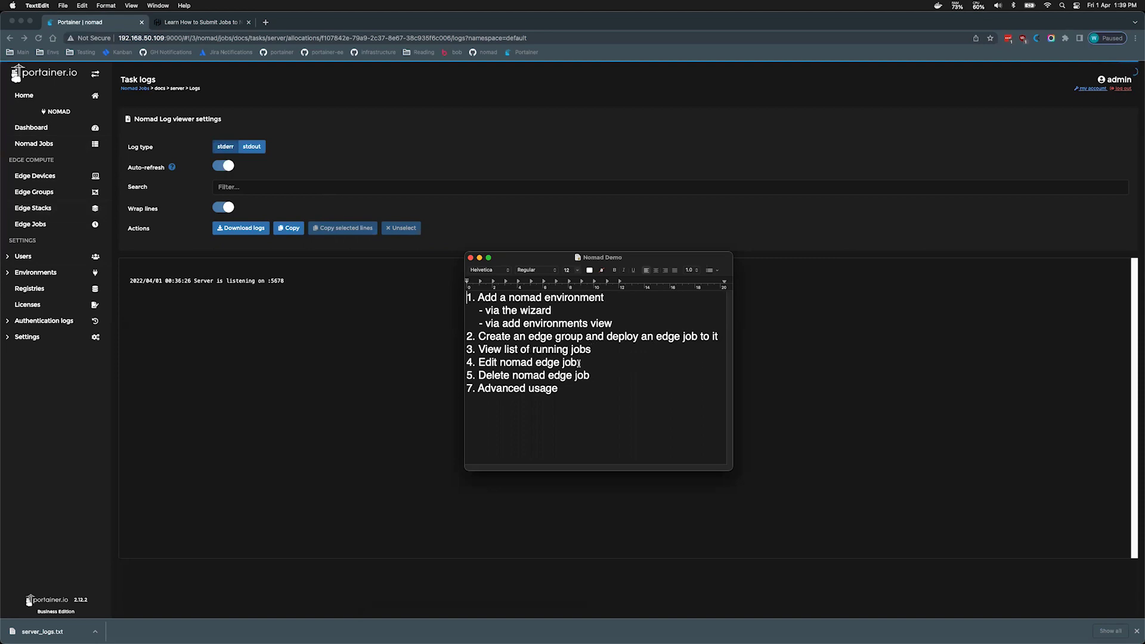
{"action": "left_click", "coordinate": [39, 193]}
{"action": "left_click", "coordinate": [40, 194]}
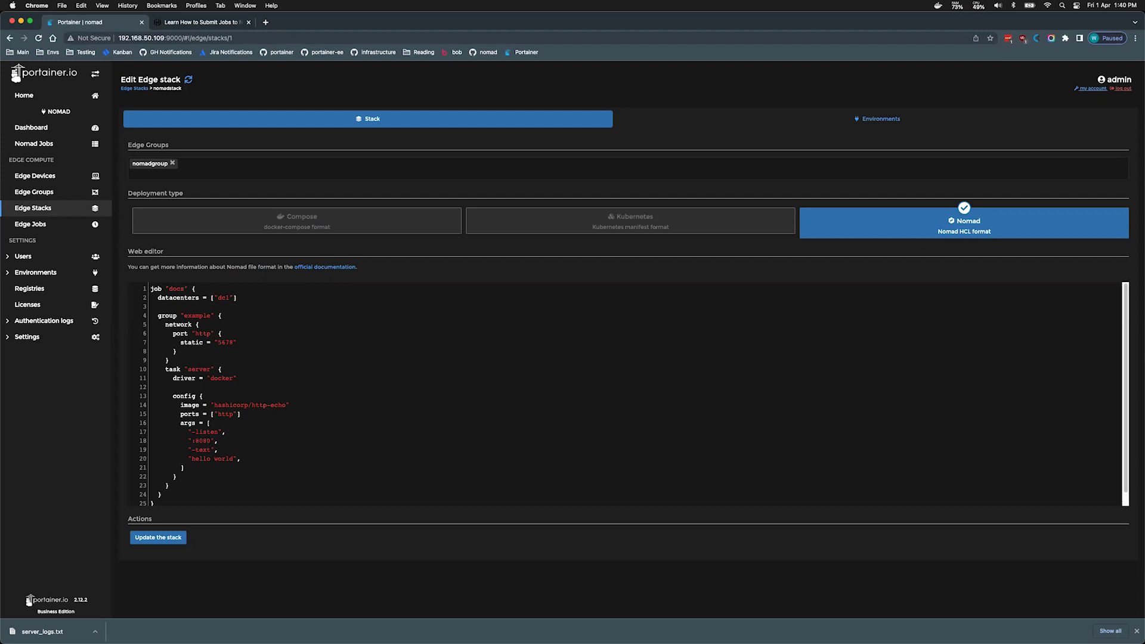
{"action": "left_click", "coordinate": [158, 537]}
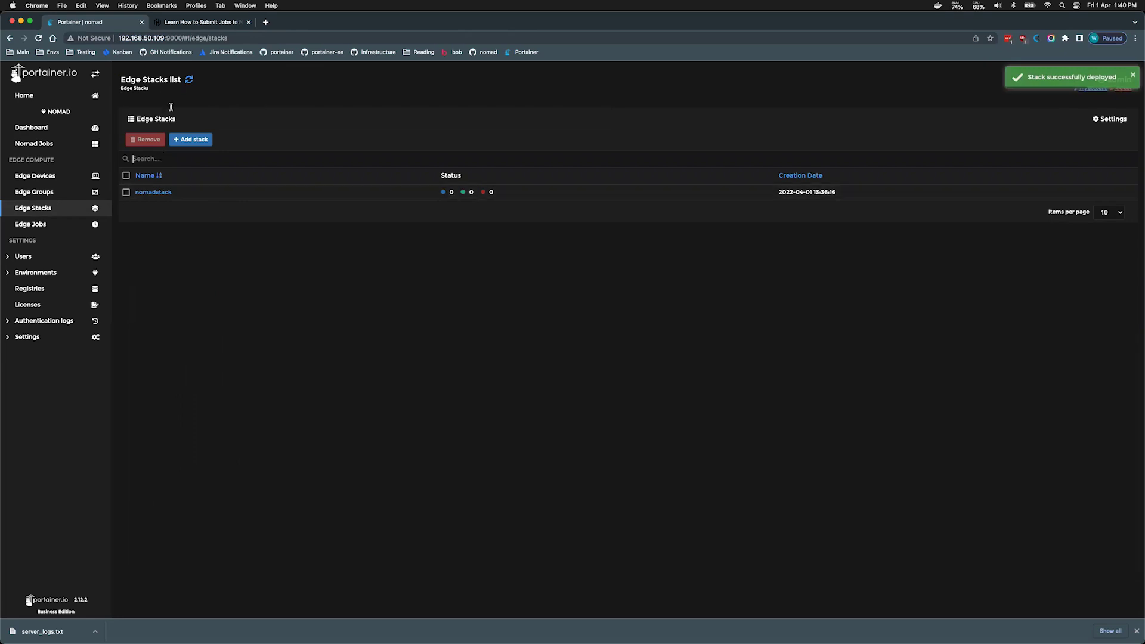
{"action": "left_click", "coordinate": [188, 81]}
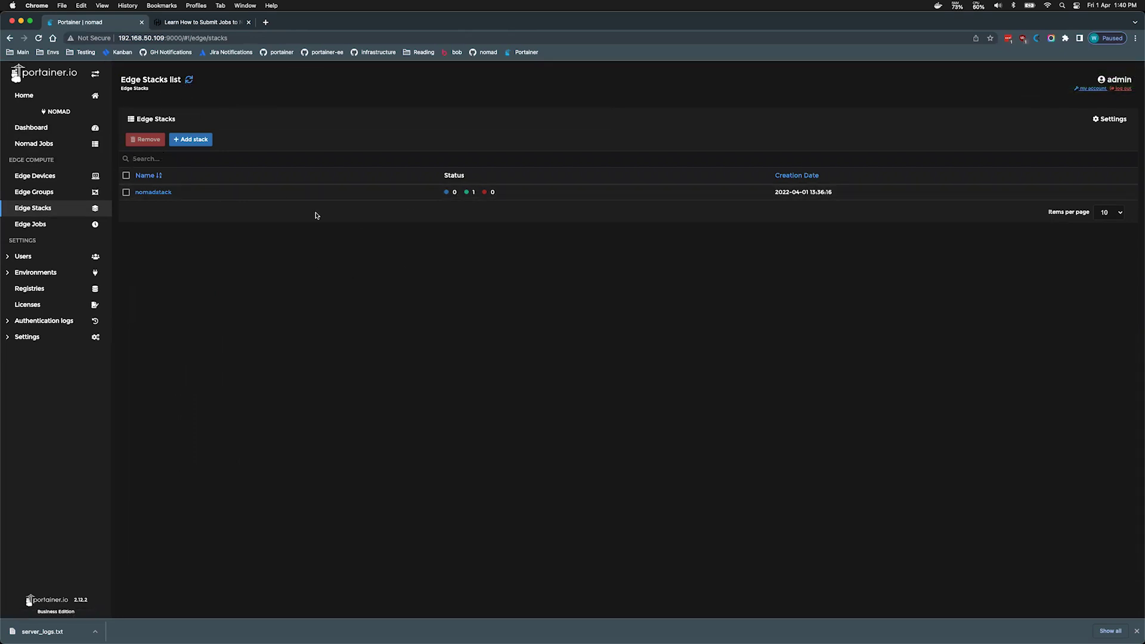
Expand the docs job in the Nomad job list, refresh its task status, and review the server task's events.
{"action": "left_click", "coordinate": [67, 149]}
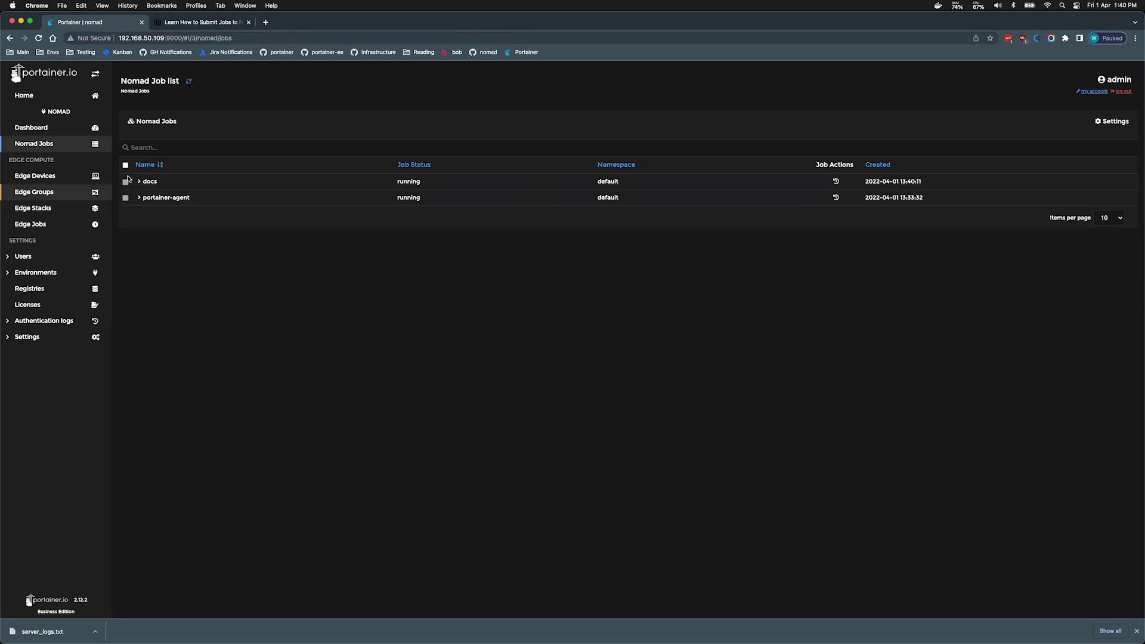
{"action": "left_click", "coordinate": [139, 182]}
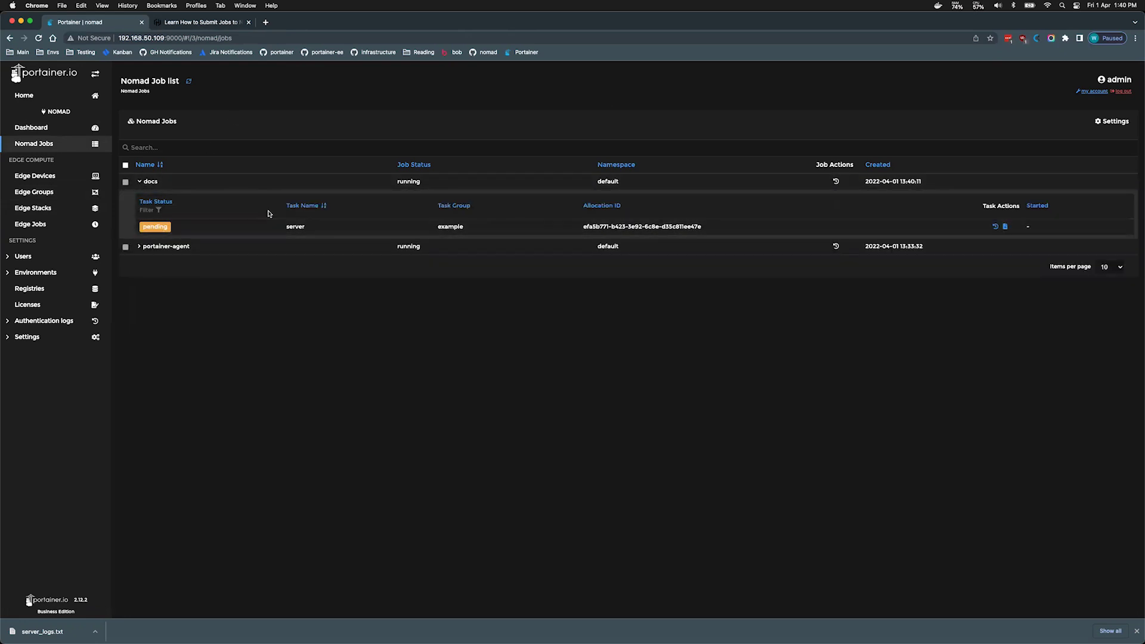
{"action": "left_click", "coordinate": [189, 83]}
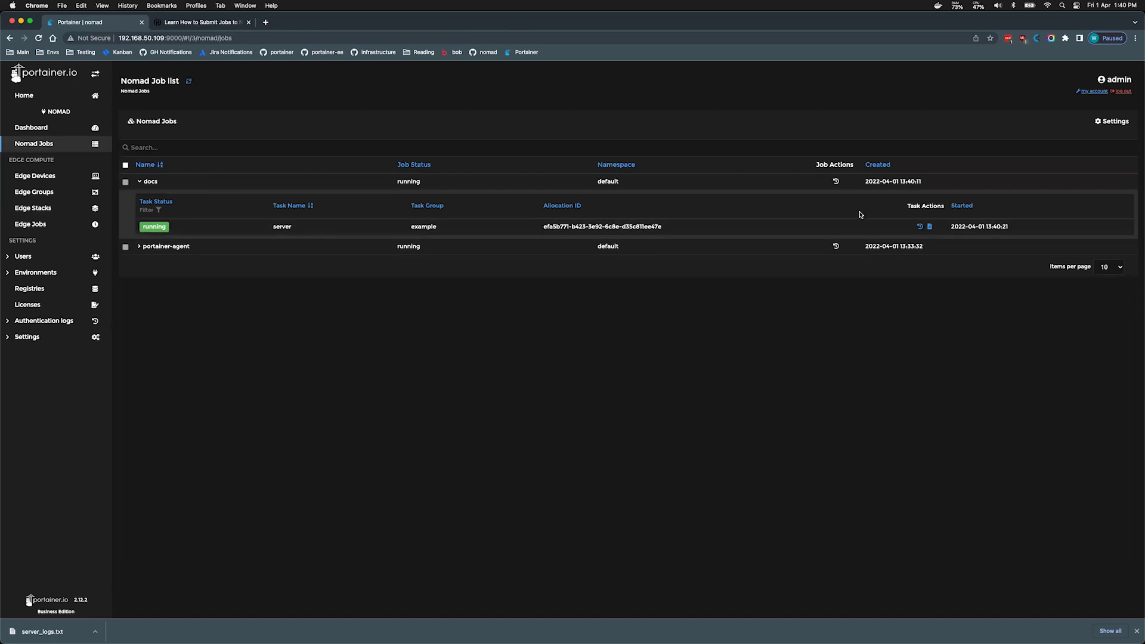
{"action": "left_click", "coordinate": [920, 226]}
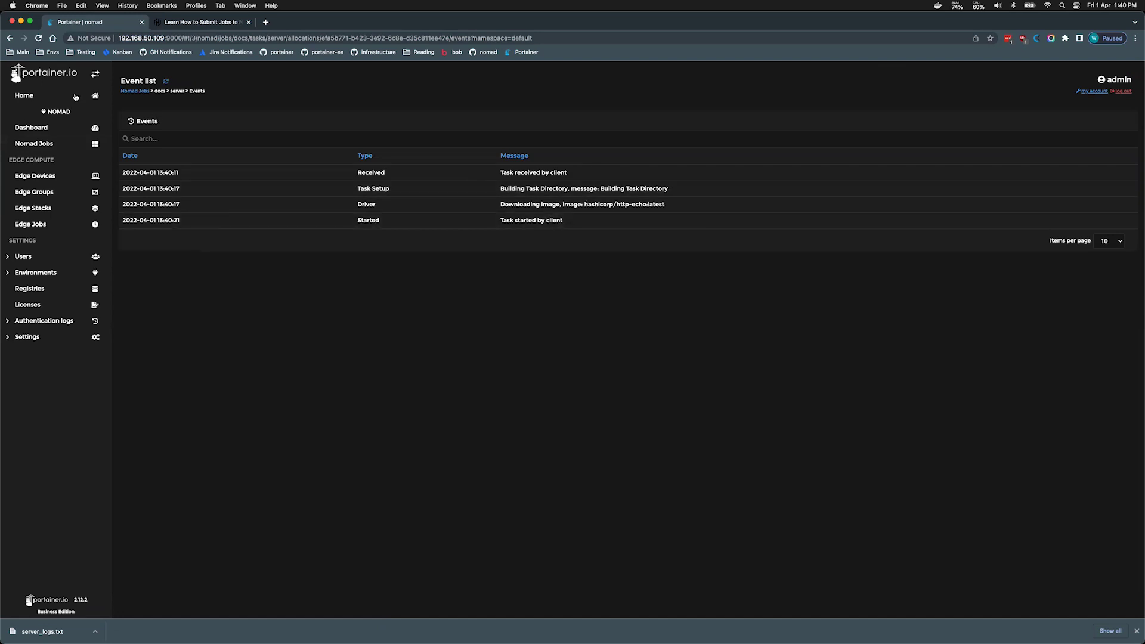
{"action": "left_click", "coordinate": [9, 39]}
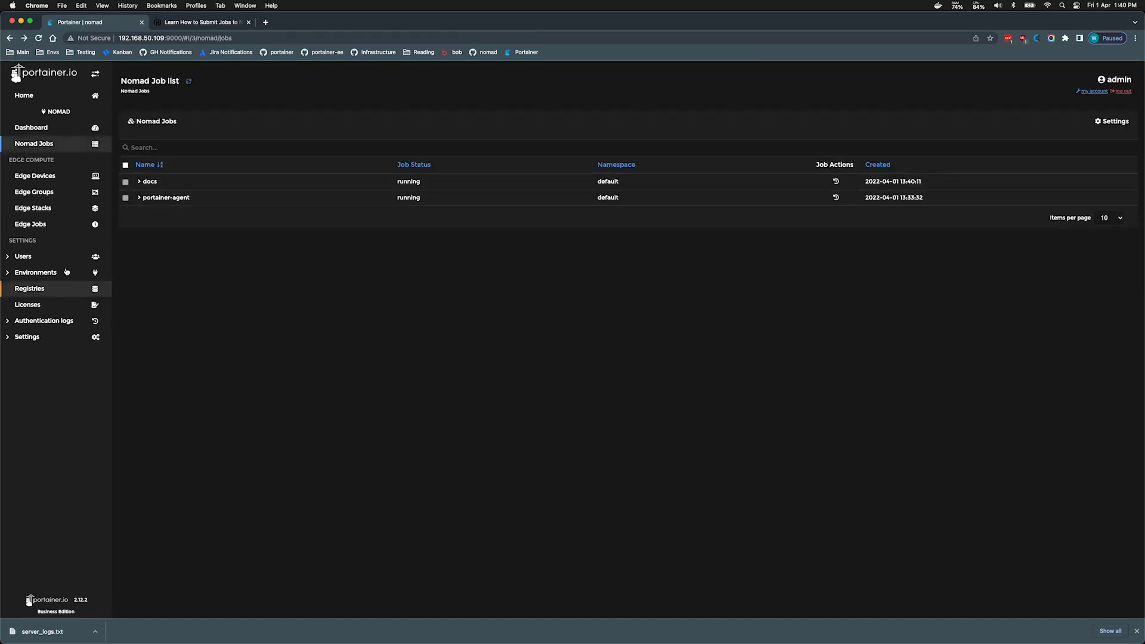
Open the logs of the docs job's server task and highlight the port in the "Server is listening" line.
{"action": "left_click", "coordinate": [139, 182]}
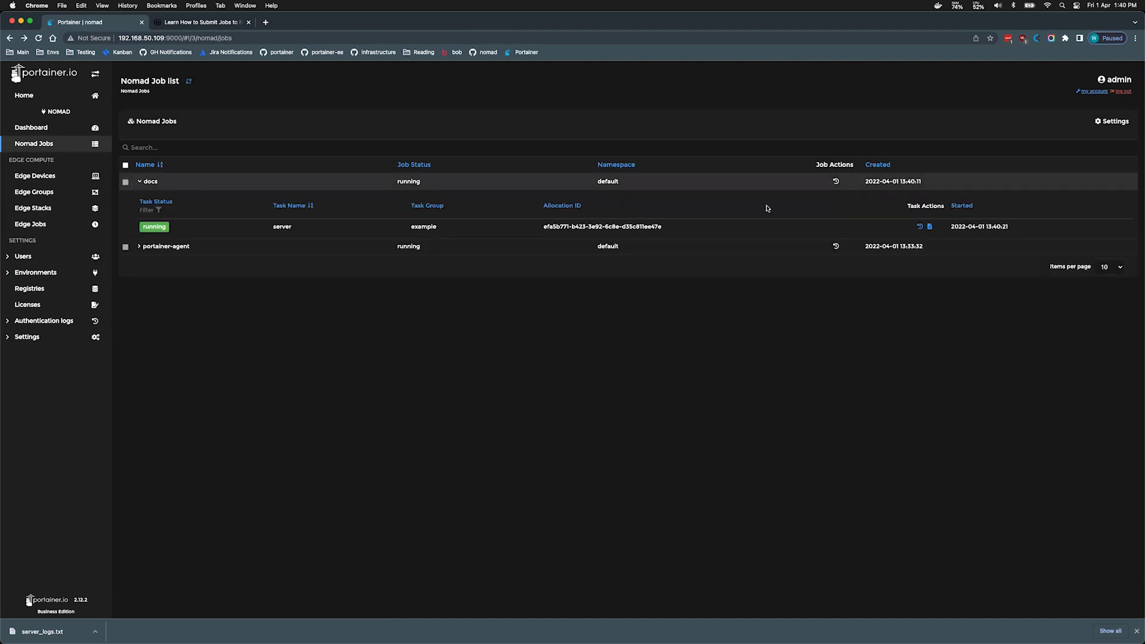
{"action": "left_click", "coordinate": [931, 227]}
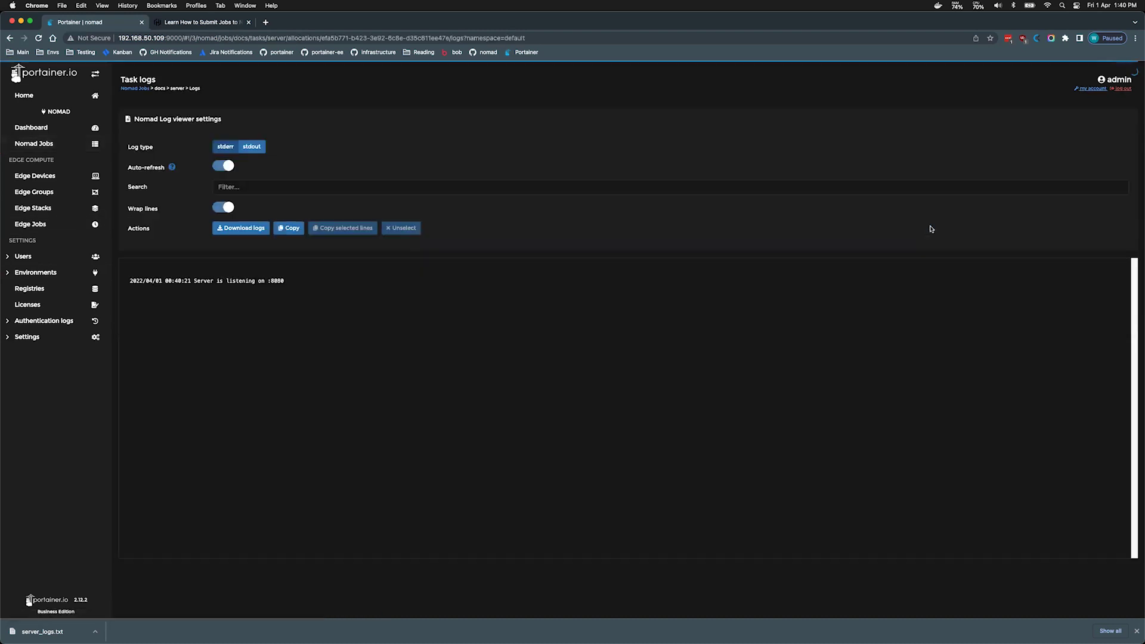
{"action": "left_click_drag", "start_coordinate": [301, 284], "coordinate": [269, 281]}
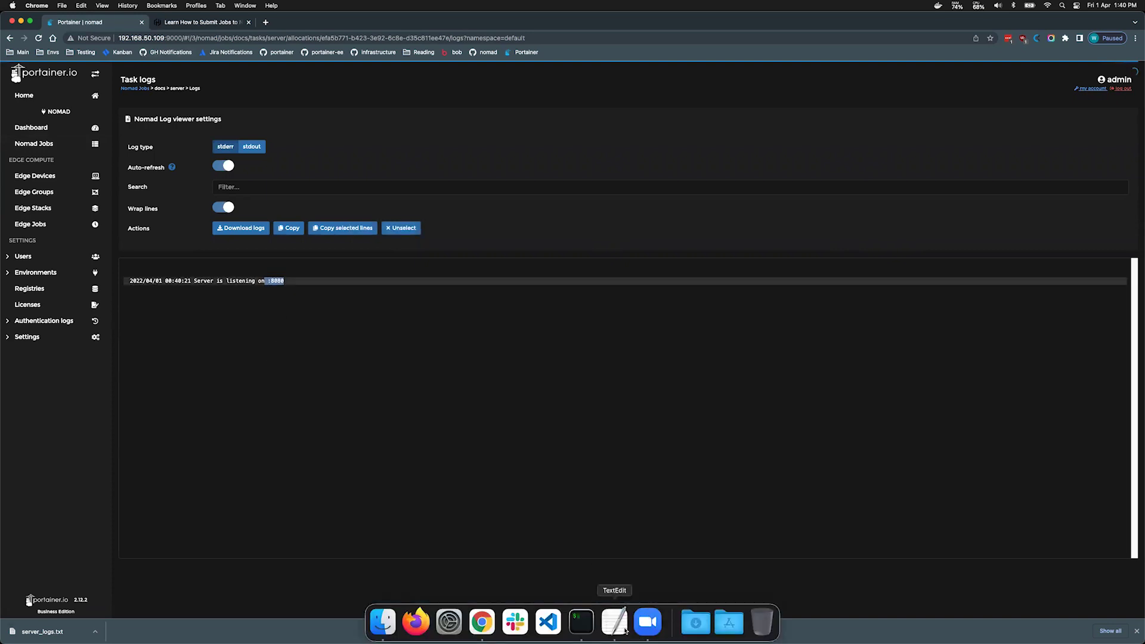
Consult the Nomad Demo outline in TextEdit and remove the nomadstack edge stack in Portainer.
{"action": "left_click", "coordinate": [614, 625]}
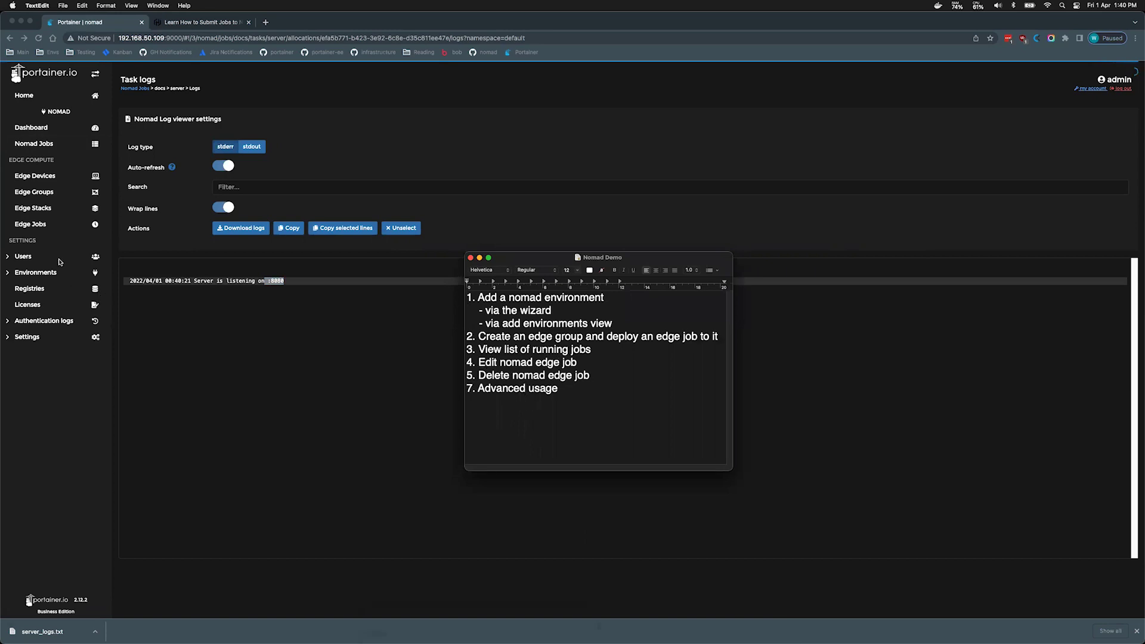
{"action": "left_click", "coordinate": [35, 207]}
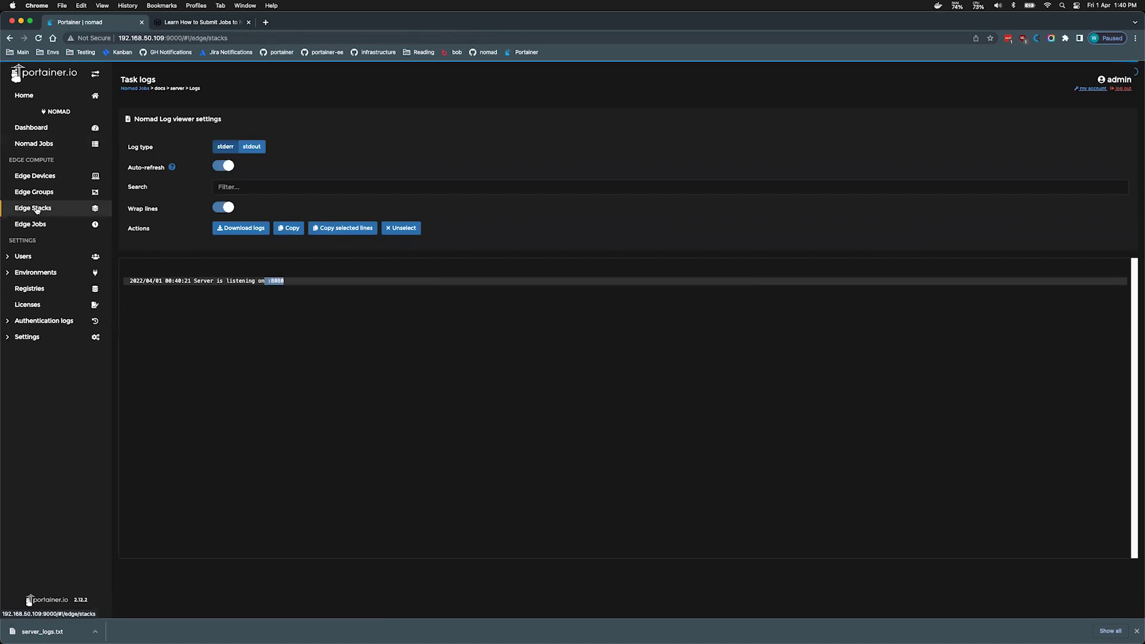
{"action": "left_click", "coordinate": [126, 192]}
{"action": "left_click", "coordinate": [145, 140]}
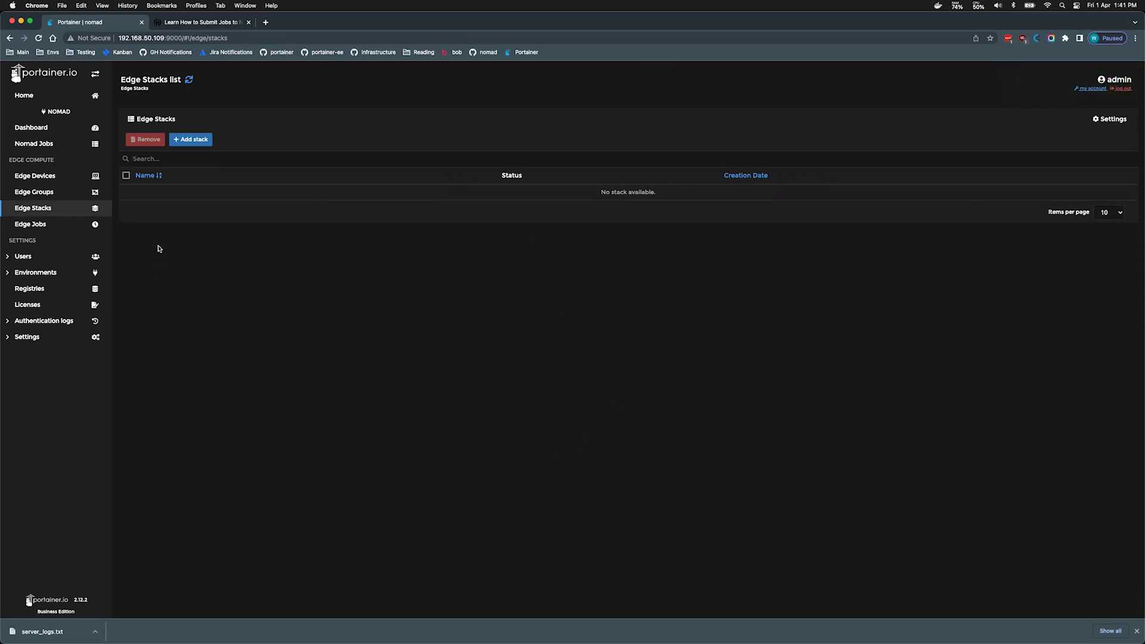
Check the Nomad job list and the environment dashboard, and consult the Nomad Demo outline in TextEdit for the next topic.
{"action": "left_click", "coordinate": [46, 142]}
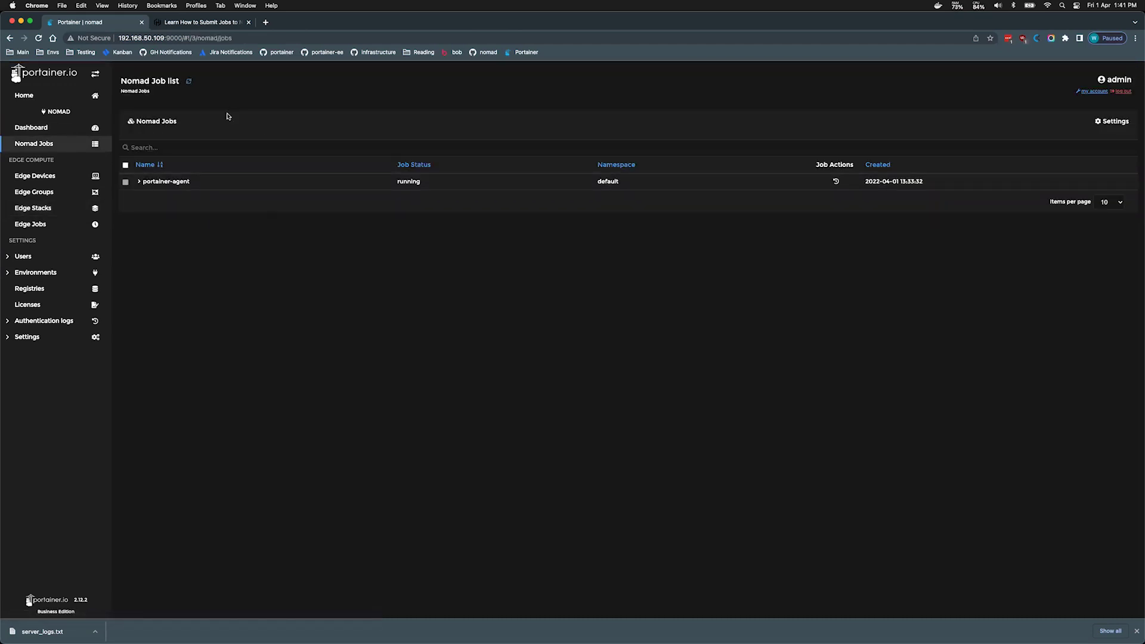
{"action": "left_click", "coordinate": [64, 131]}
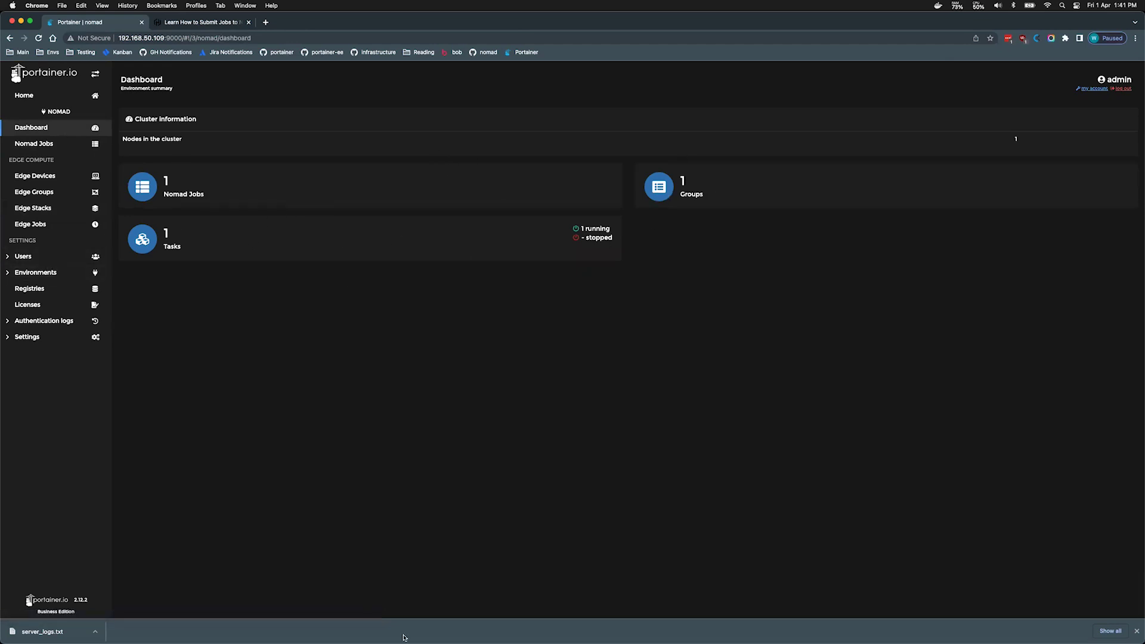
{"action": "mouse_move", "coordinate": [701, 630]}
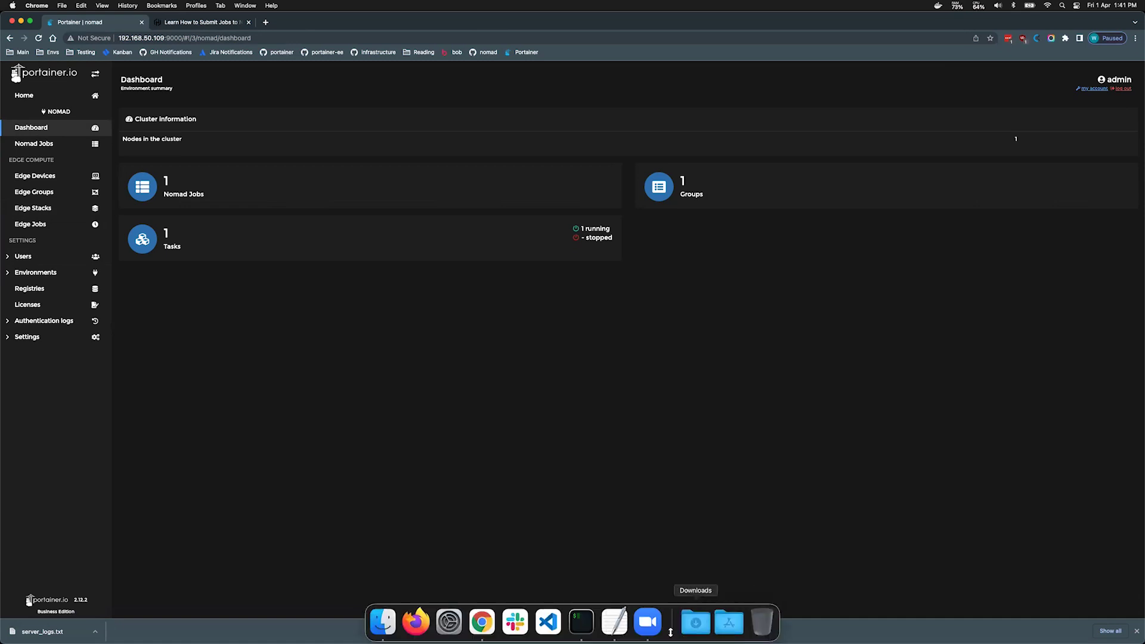
{"action": "left_click", "coordinate": [614, 622]}
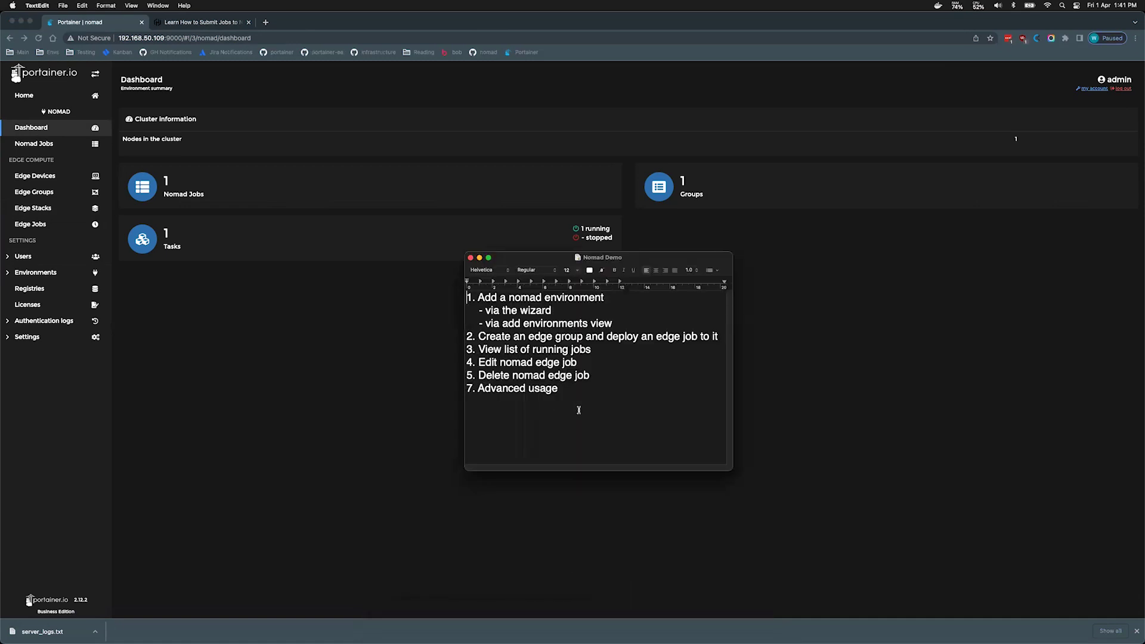
{"action": "left_click", "coordinate": [477, 389]}
Start a new edge stack named nomadgit for nomadgroup, with Nomad deployment and a git repository as the build method.
{"action": "left_click", "coordinate": [58, 209]}
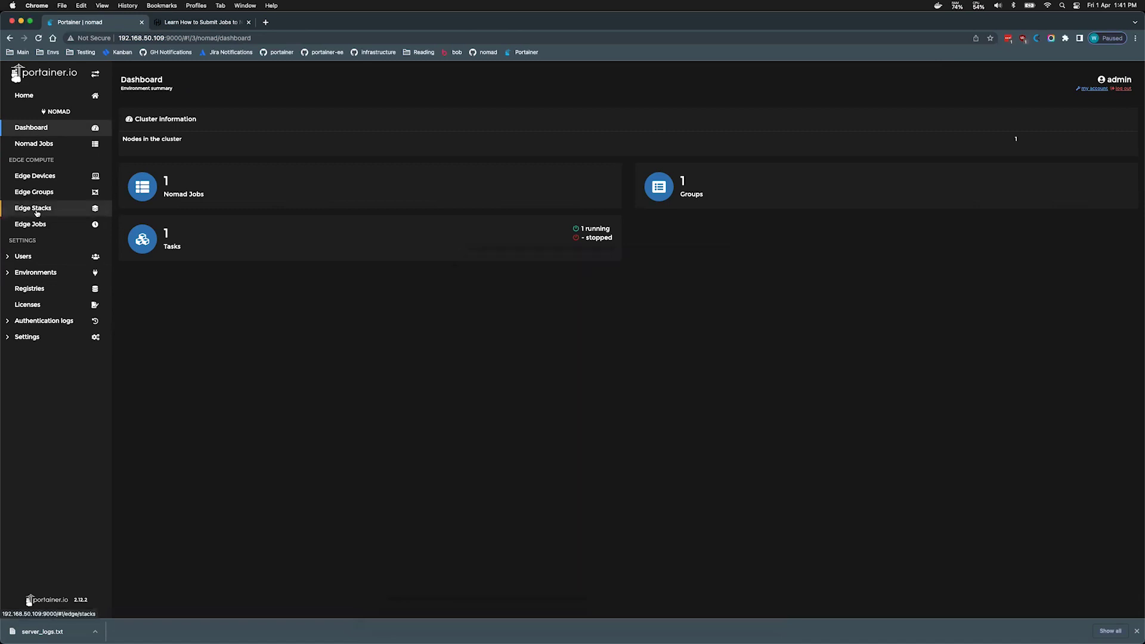
{"action": "left_click", "coordinate": [189, 141]}
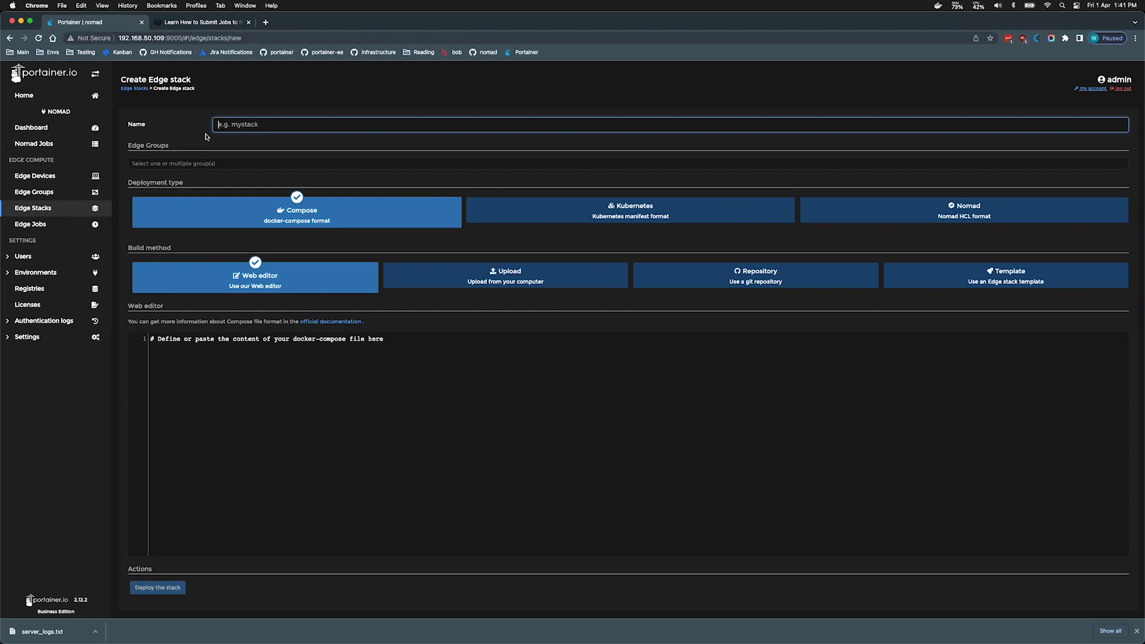
{"action": "type", "text": "nomadgit"}
{"action": "left_click", "coordinate": [196, 162]}
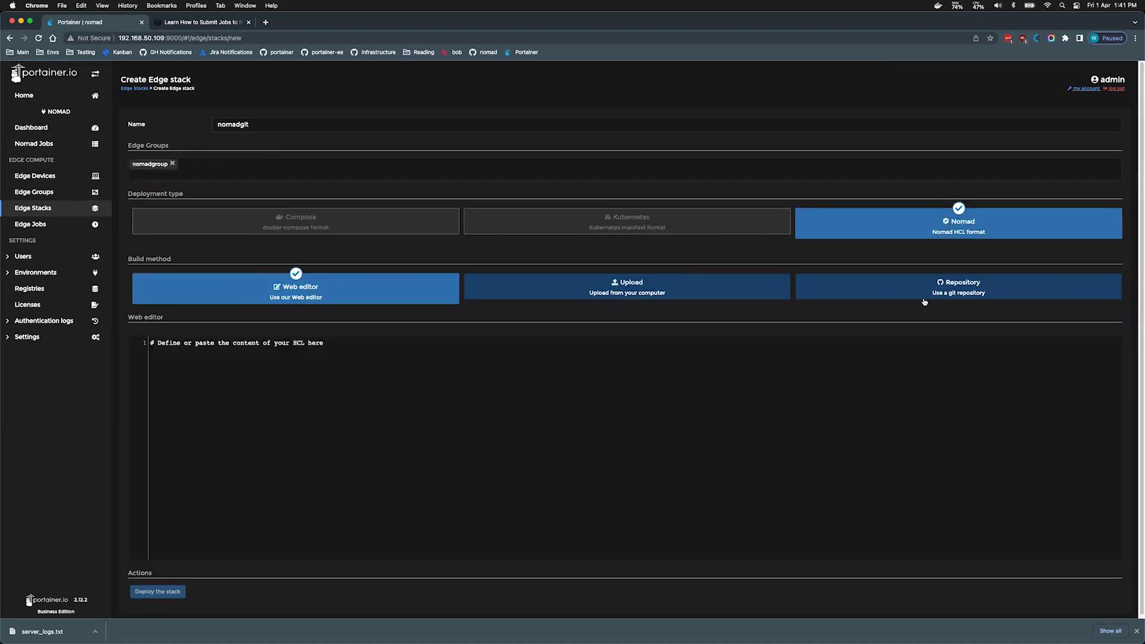
{"action": "left_click", "coordinate": [954, 292]}
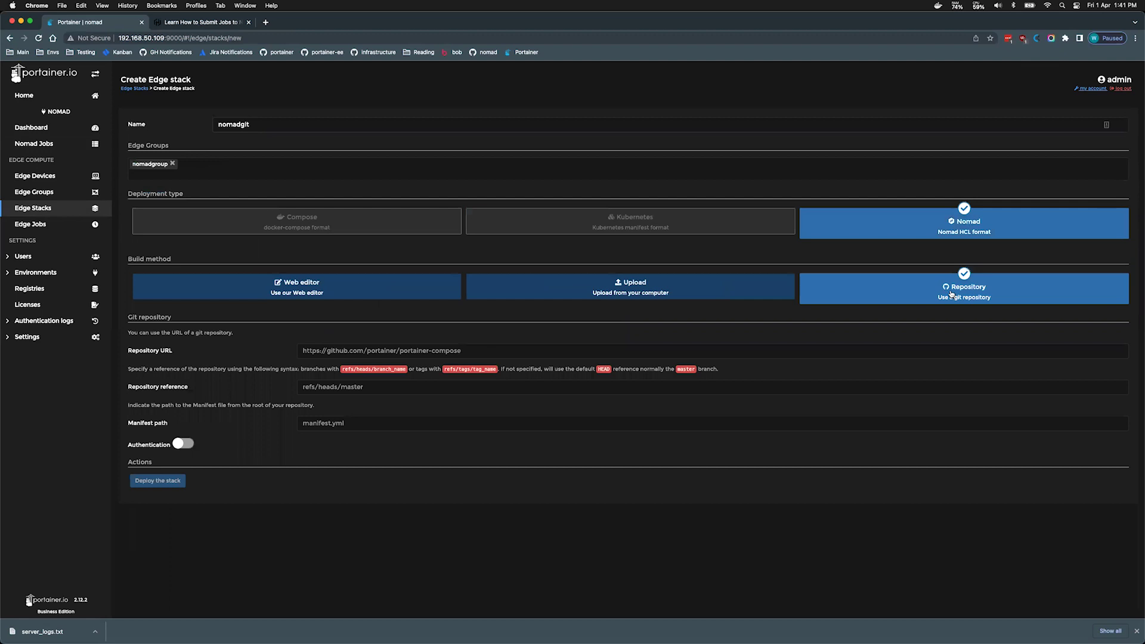
Open the testing-public GitHub repository in a new browser tab, view its example.hcl file, and return to the stack form.
{"action": "left_click", "coordinate": [267, 23]}
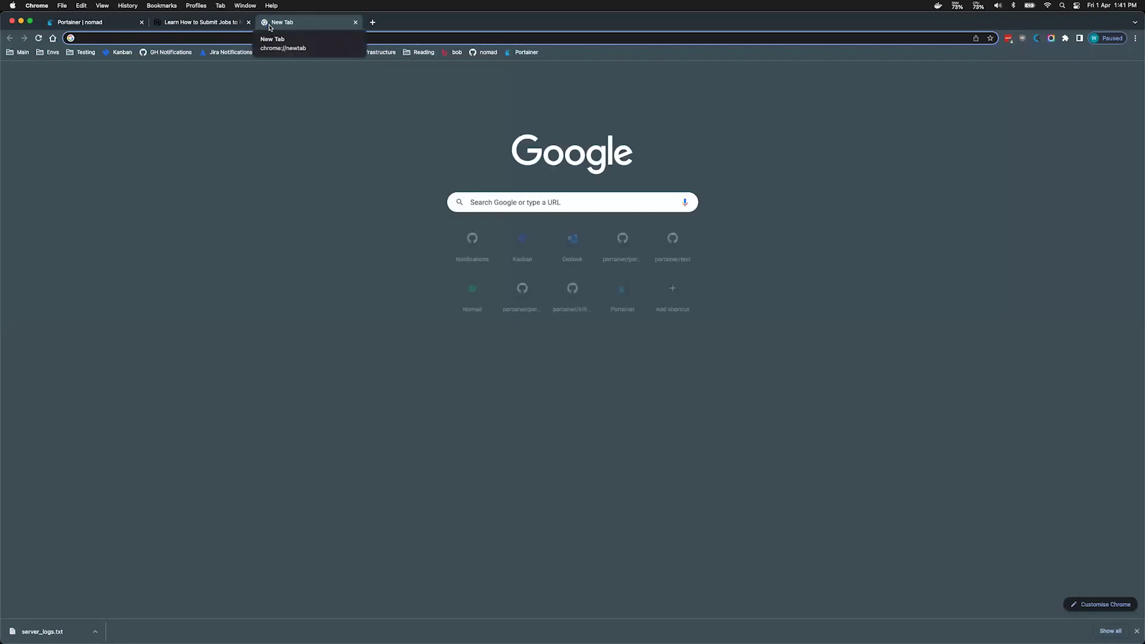
{"action": "type", "text": "testing-public"}
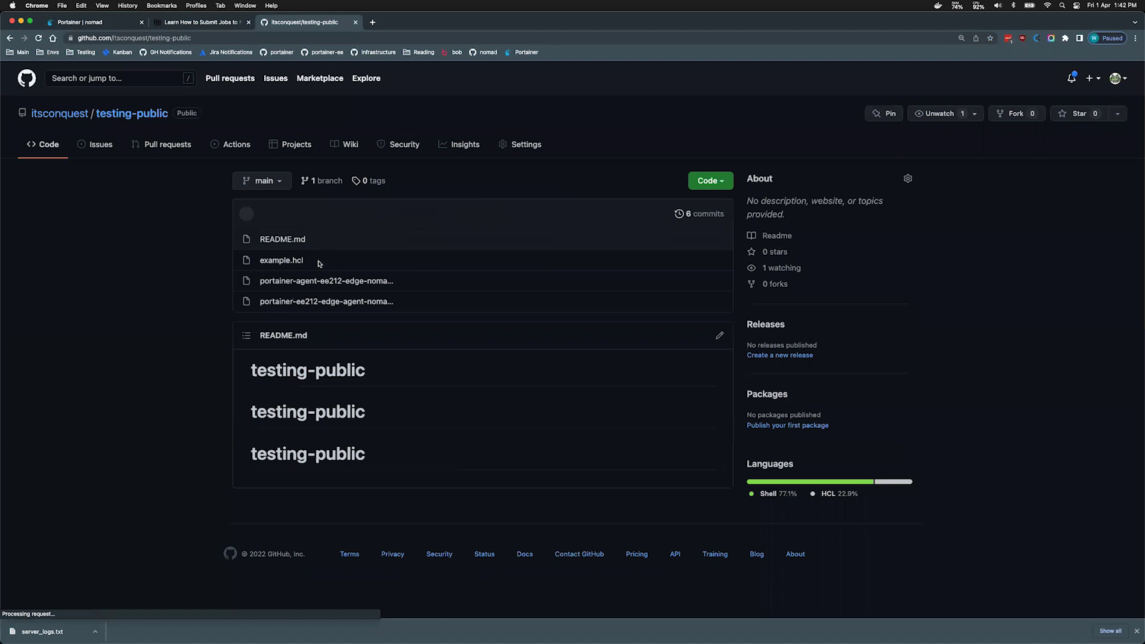
{"action": "left_click", "coordinate": [282, 261]}
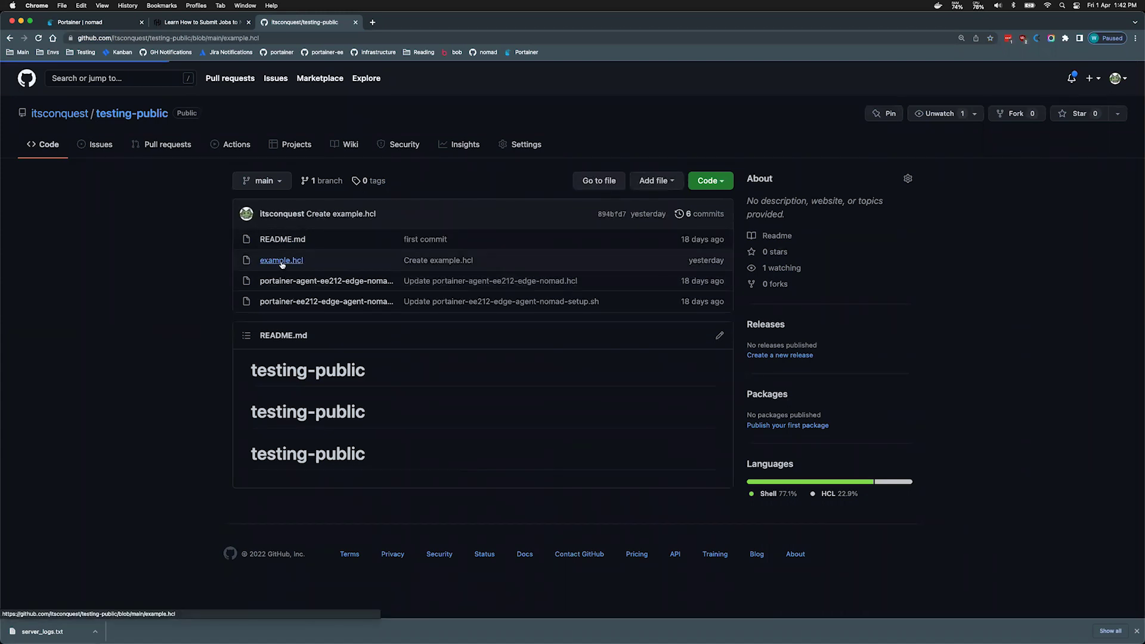
{"action": "left_click", "coordinate": [90, 22]}
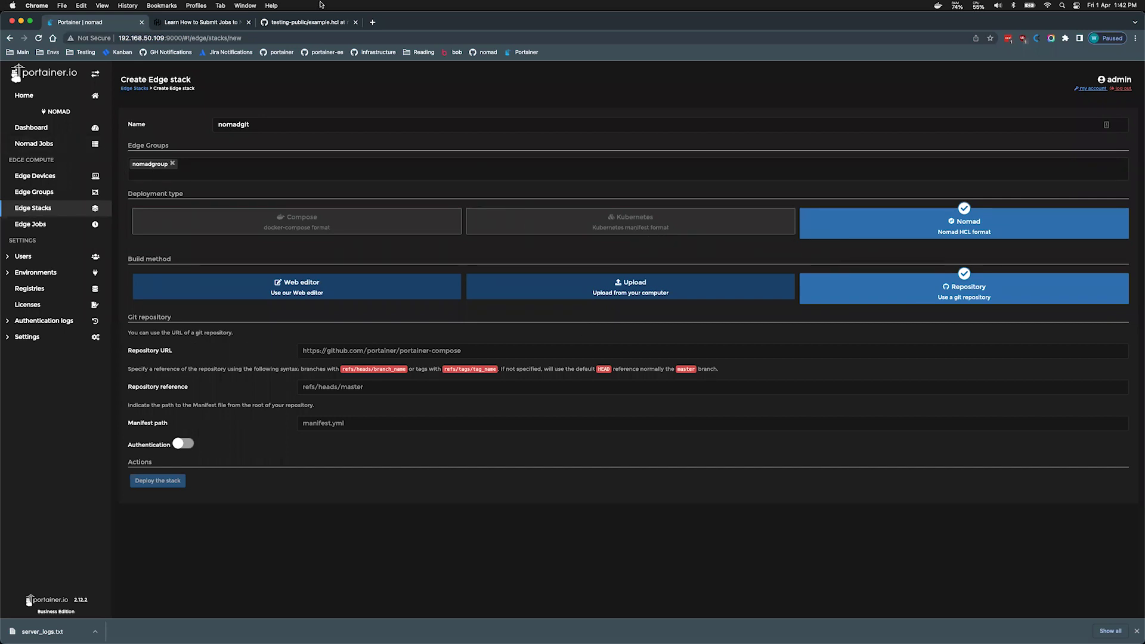
Copy the testing-public repository's main page URL from GitHub and enter it as the stack's repository URL.
{"action": "left_click", "coordinate": [298, 23]}
{"action": "left_click", "coordinate": [9, 40]}
{"action": "left_click", "coordinate": [215, 36]}
{"action": "key", "text": "super+c"}
{"action": "left_click", "coordinate": [94, 22]}
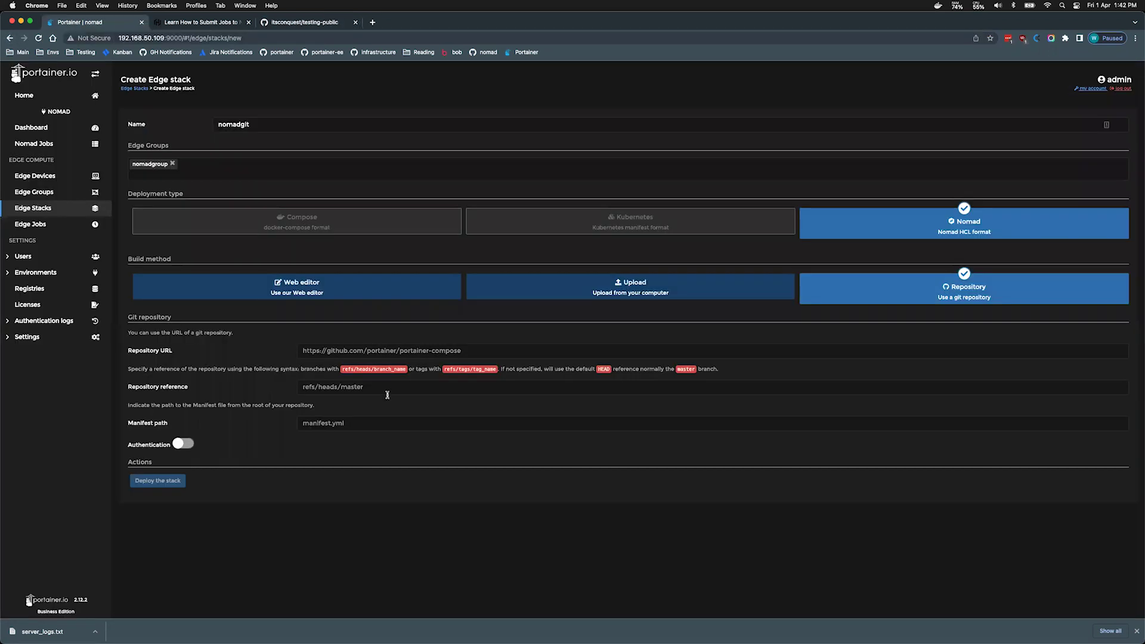
{"action": "left_click", "coordinate": [348, 353]}
{"action": "key", "text": "super+v"}
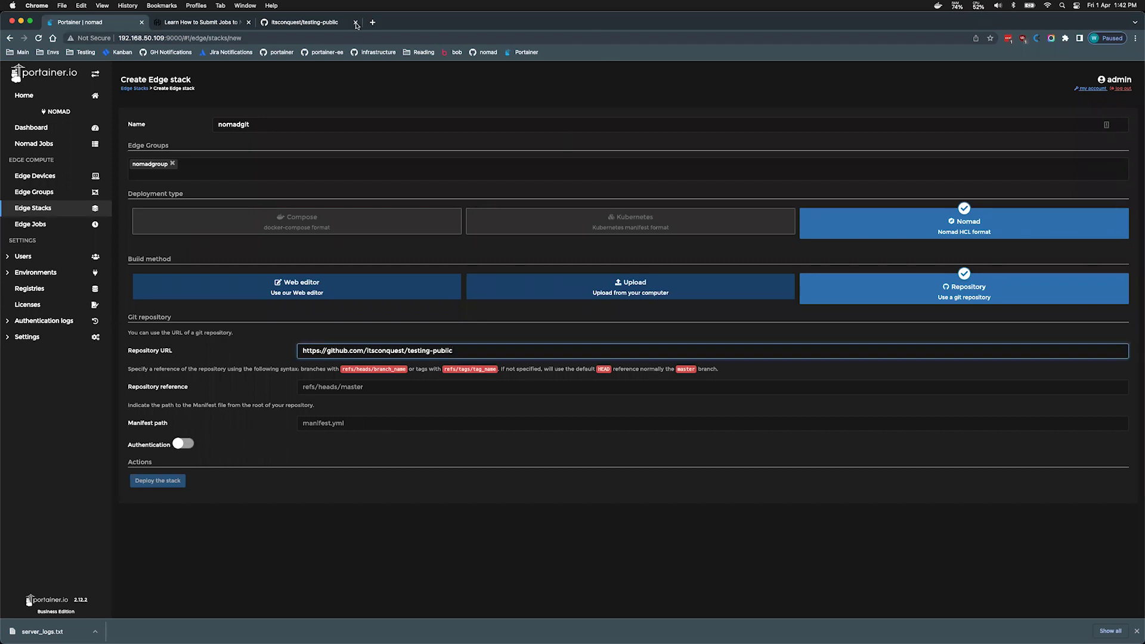
Check the job file's name in the GitHub repository and set the stack's manifest path to example.hcl.
{"action": "left_click", "coordinate": [287, 23]}
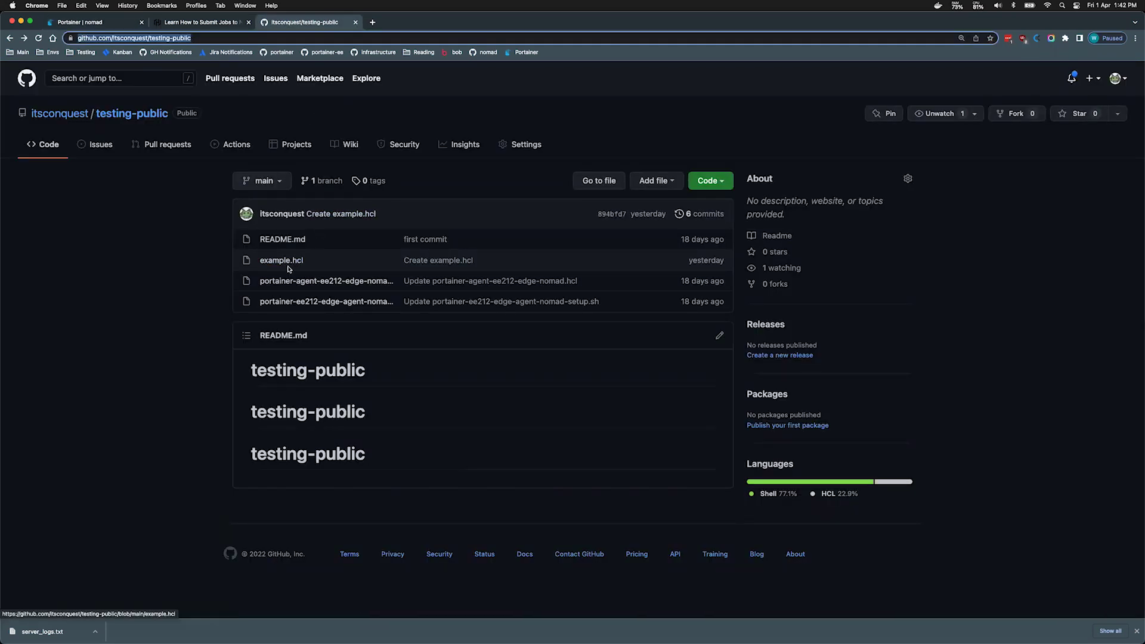
{"action": "left_click", "coordinate": [109, 22]}
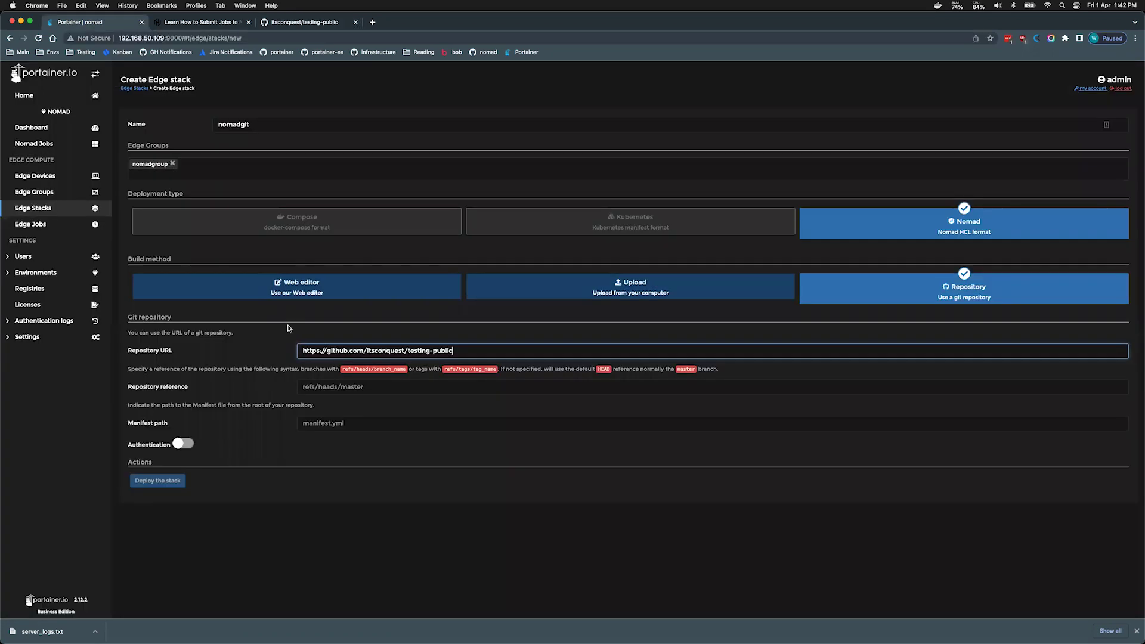
{"action": "left_click", "coordinate": [333, 387]}
{"action": "left_click", "coordinate": [342, 422]}
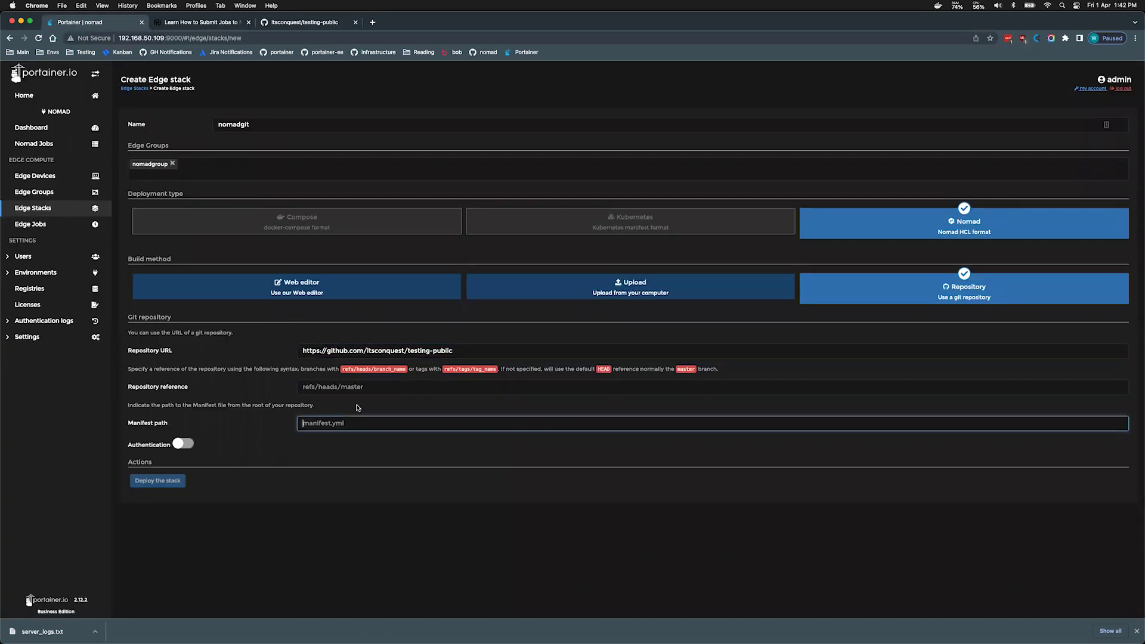
{"action": "type", "text": "example.hcl"}
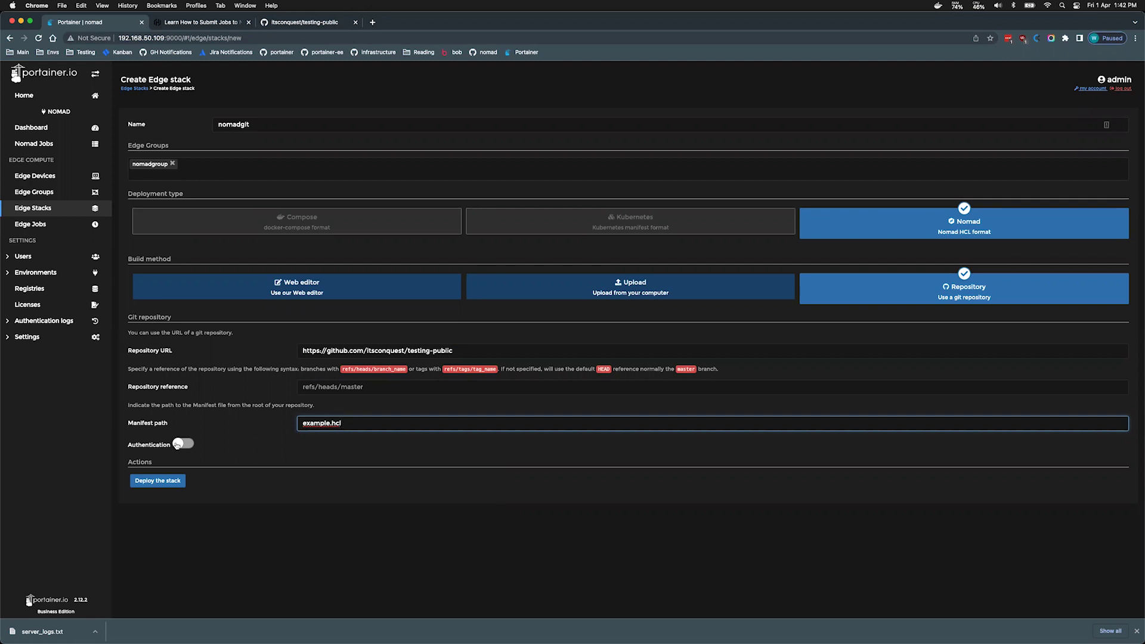
Enable repository authentication to view the username and personal access token fields, and disable it again.
{"action": "left_click", "coordinate": [183, 446]}
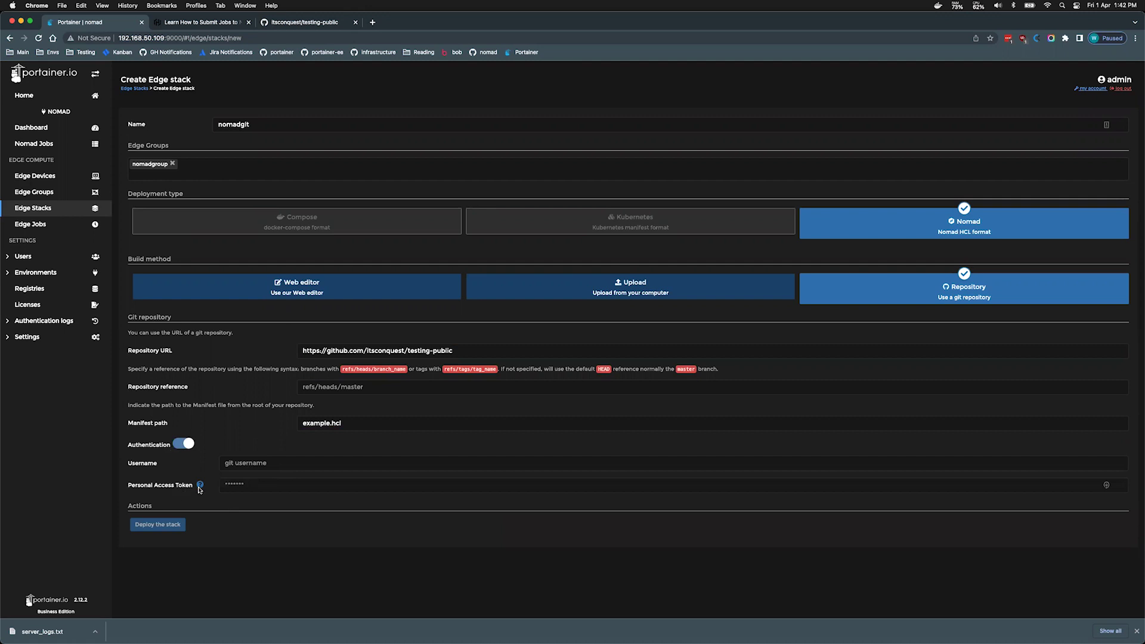
{"action": "mouse_move", "coordinate": [202, 488]}
{"action": "left_click", "coordinate": [190, 450]}
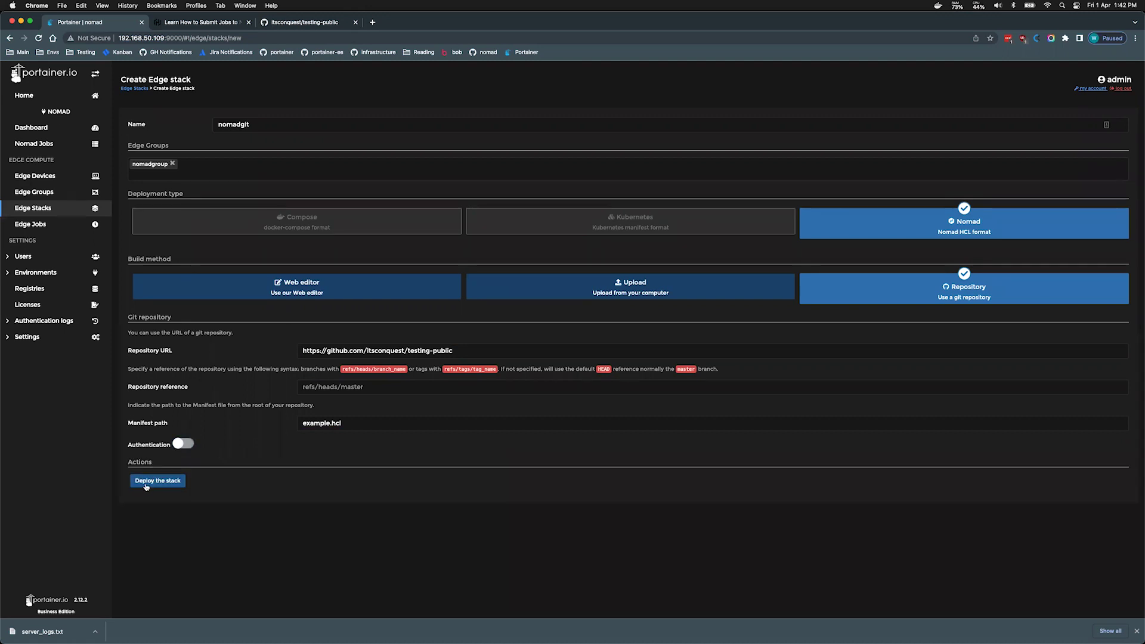
Deploy the nomadgit edge stack from the Git repository and refresh the edge stacks list.
{"action": "left_click", "coordinate": [172, 482]}
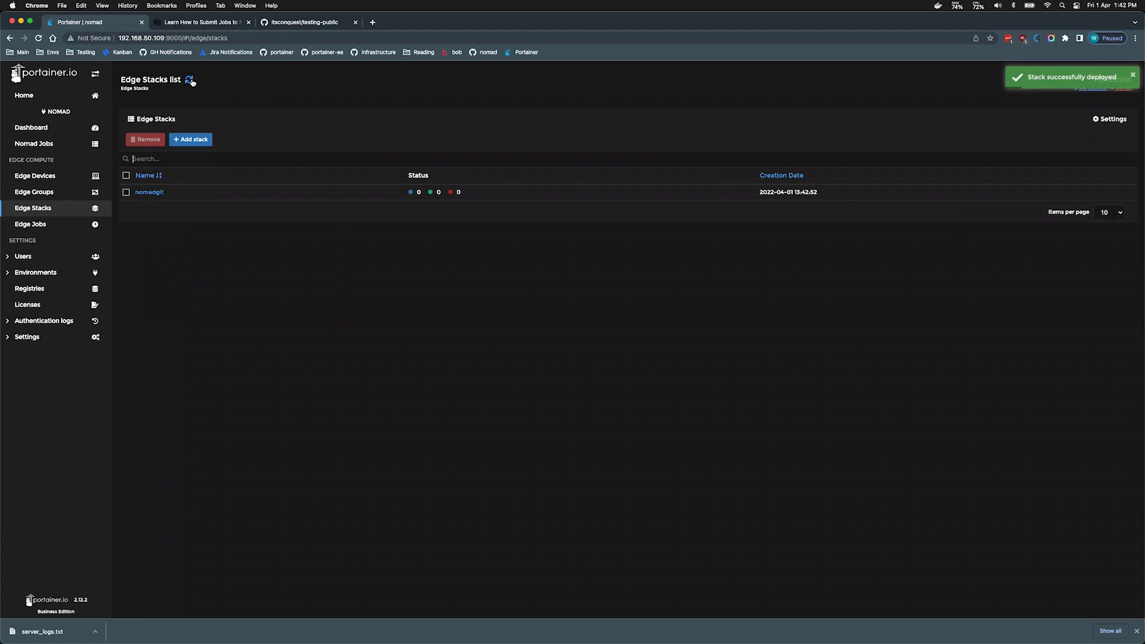
{"action": "left_click", "coordinate": [190, 79]}
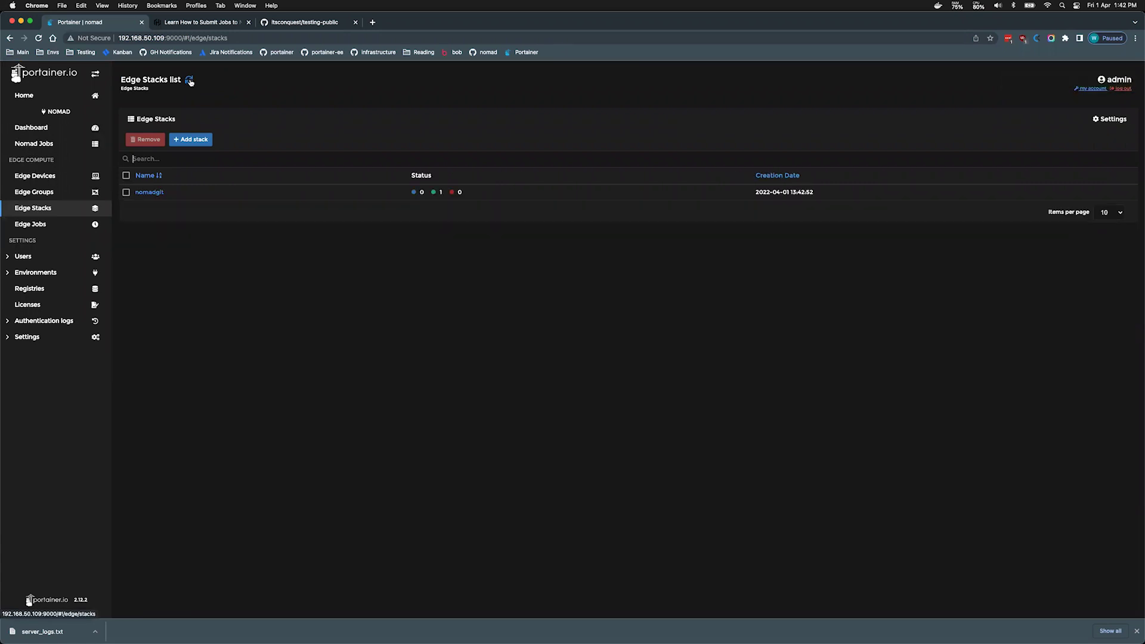
View the environment's dashboard, inspect the event list of the docs job's server task, and return to the Nomad job list.
{"action": "left_click", "coordinate": [42, 129]}
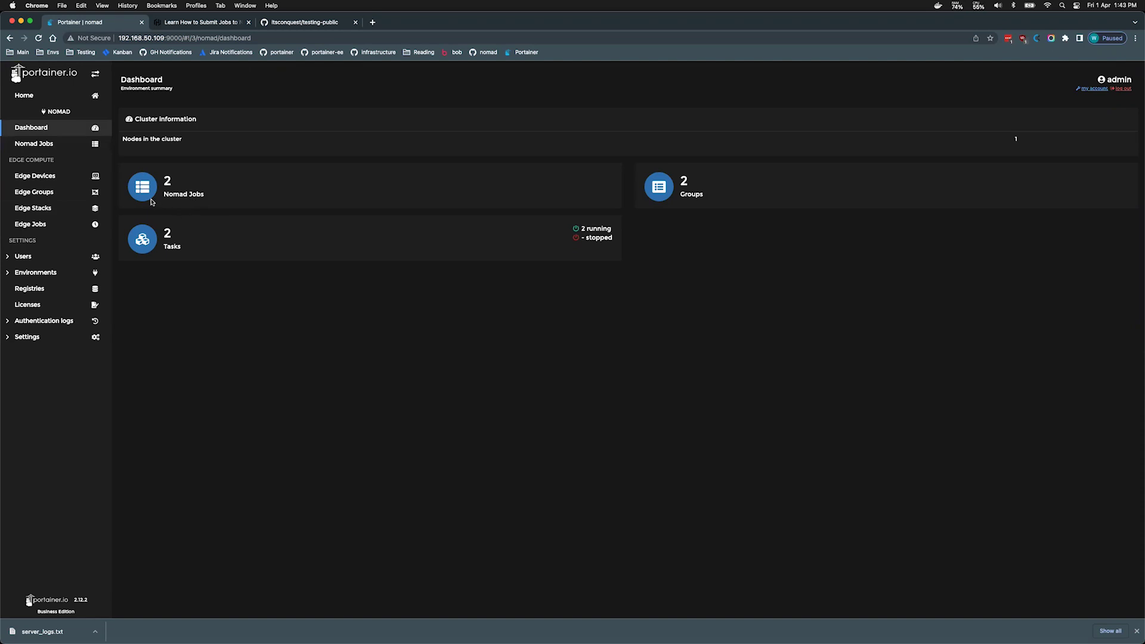
{"action": "left_click", "coordinate": [38, 144]}
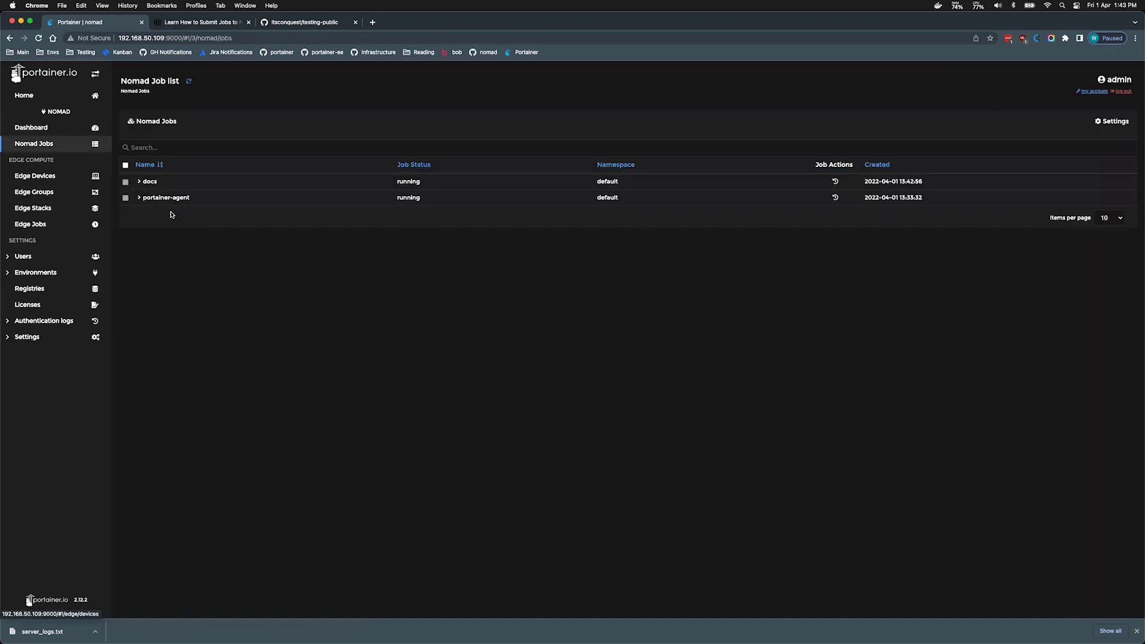
{"action": "left_click", "coordinate": [139, 181]}
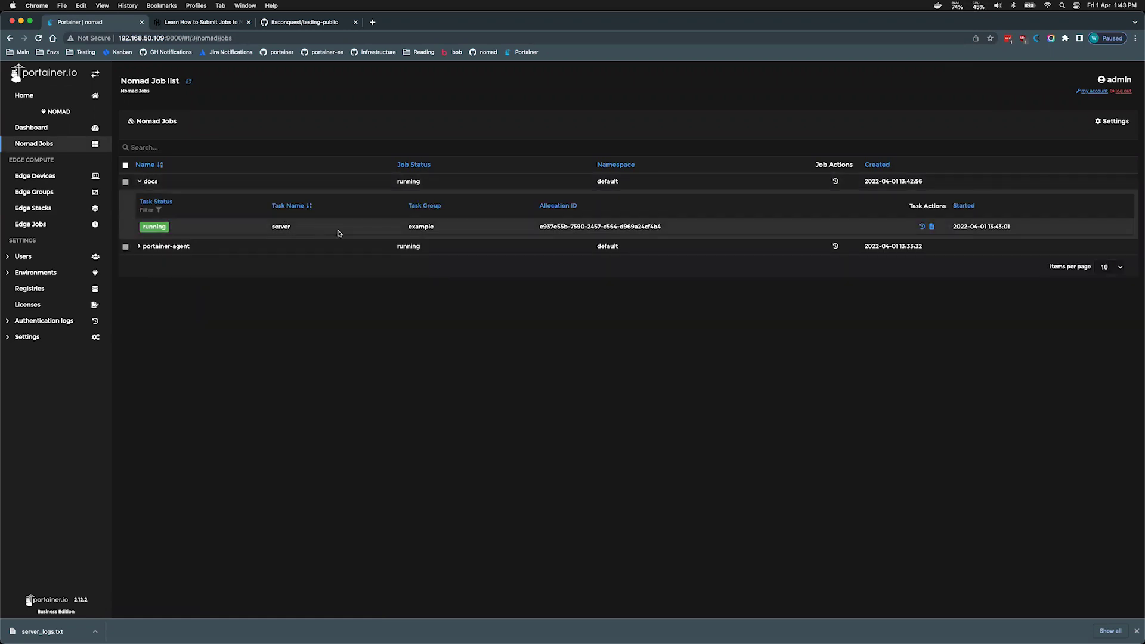
{"action": "left_click", "coordinate": [923, 227]}
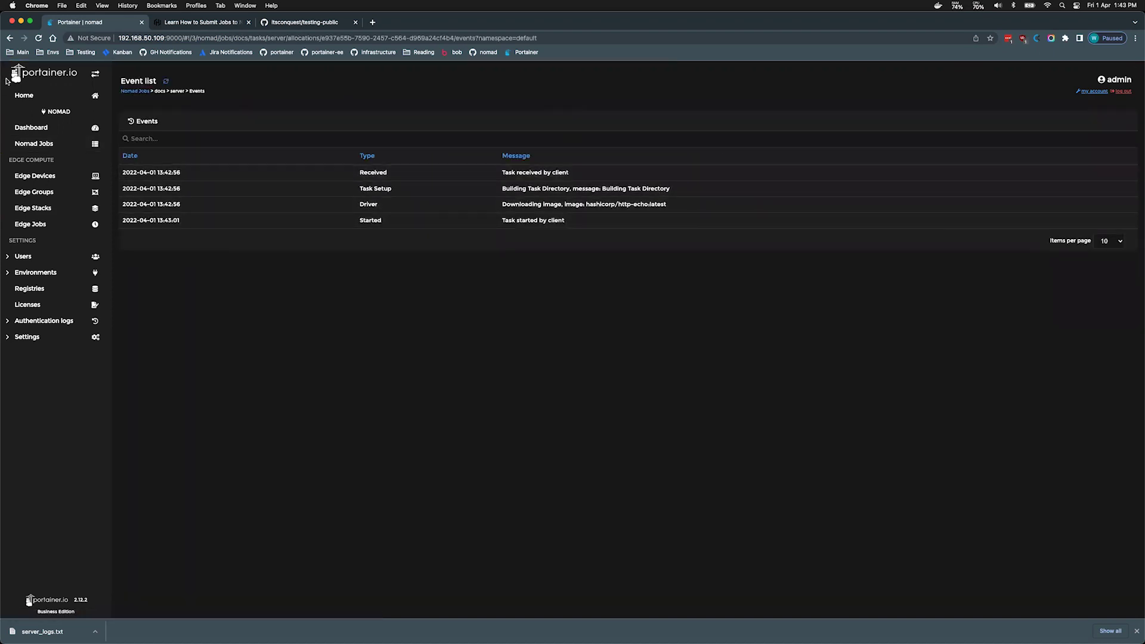
{"action": "left_click", "coordinate": [10, 39]}
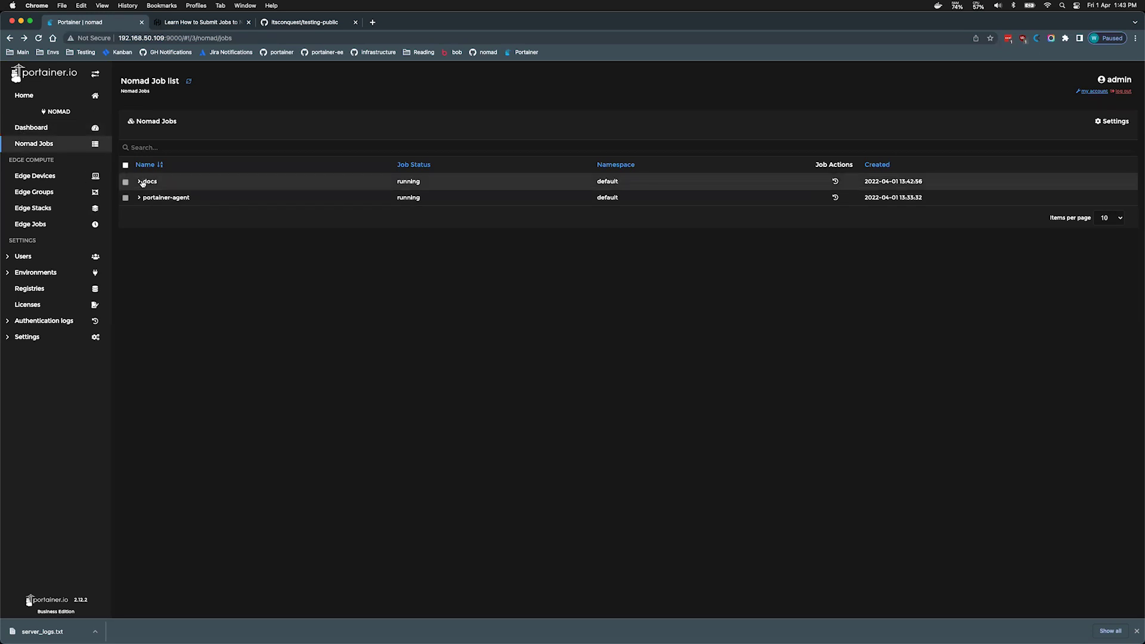
View the logs of the docs job's server task and highlight the listening port number in the log line.
{"action": "left_click", "coordinate": [139, 182]}
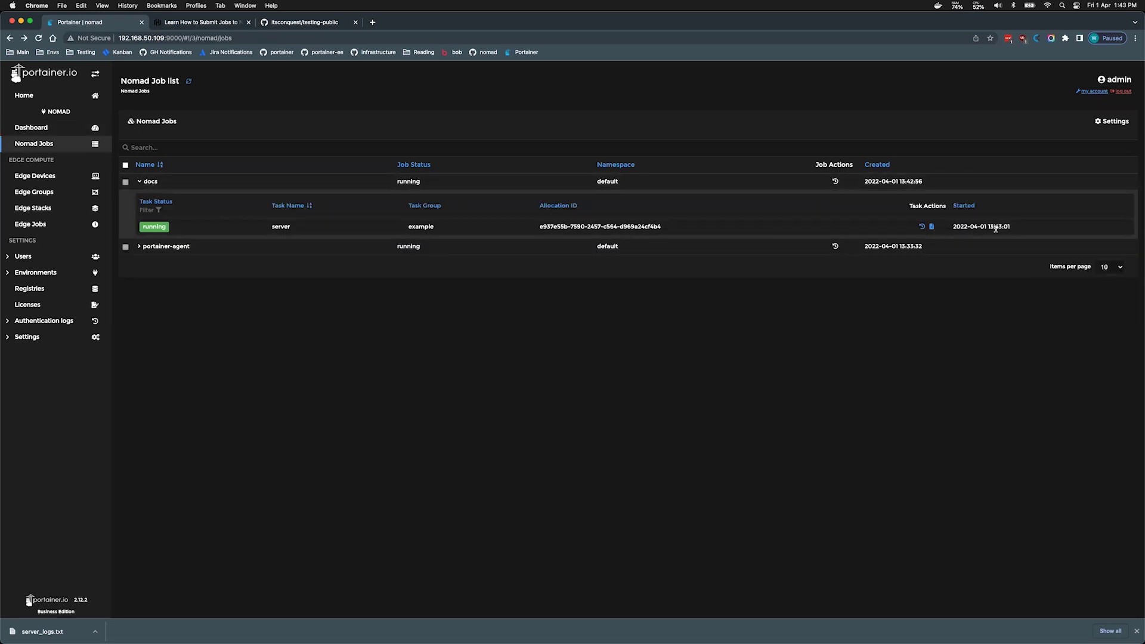
{"action": "left_click", "coordinate": [928, 230]}
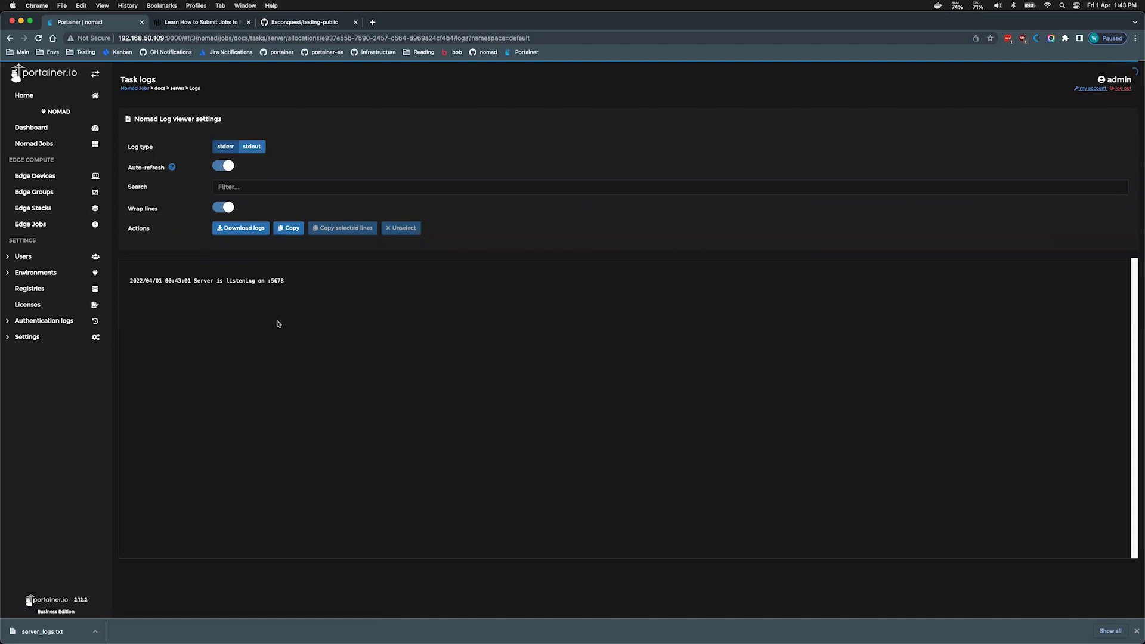
{"action": "double_click", "coordinate": [278, 281]}
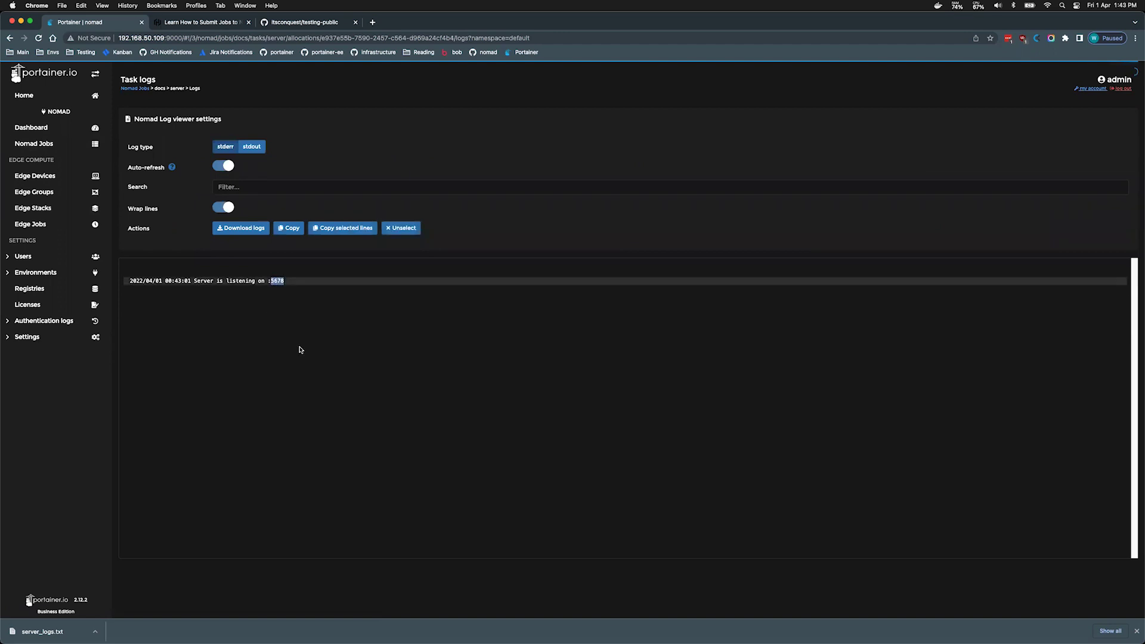
Check the port in the testing-public GitHub repository's example.hcl file, and switch back to the Portainer task logs.
{"action": "left_click", "coordinate": [284, 26]}
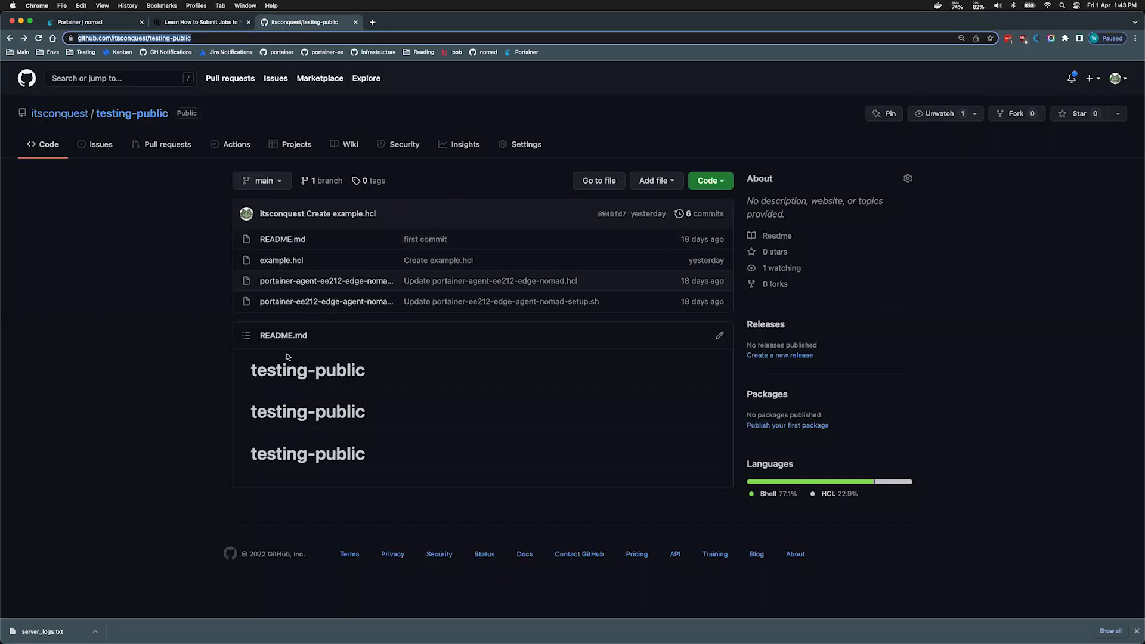
{"action": "left_click", "coordinate": [287, 260]}
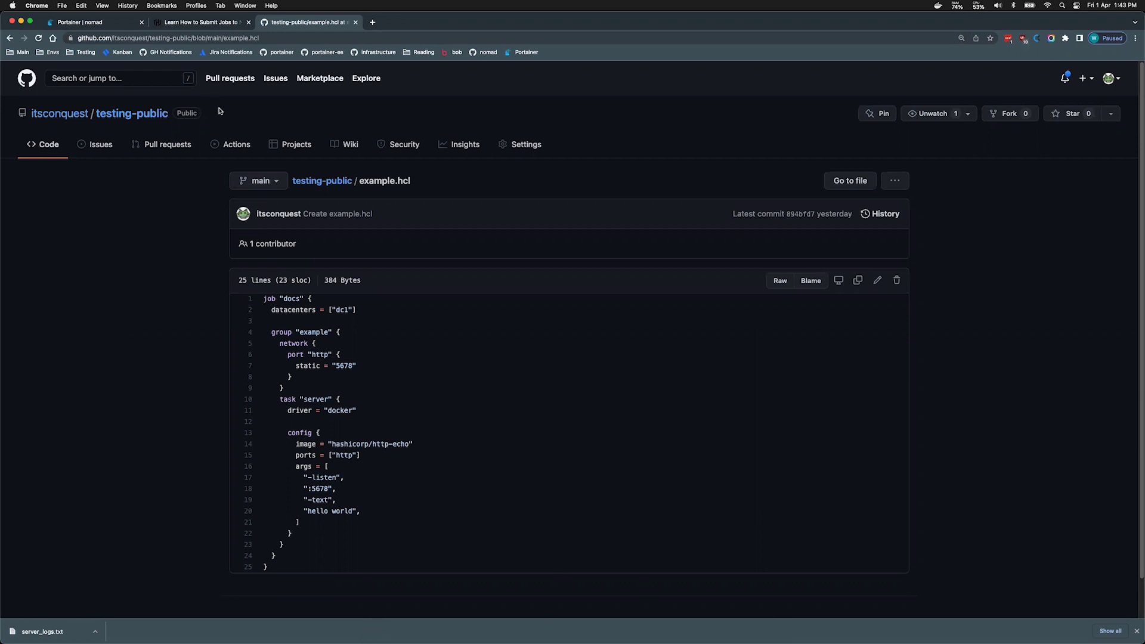
{"action": "left_click", "coordinate": [95, 23]}
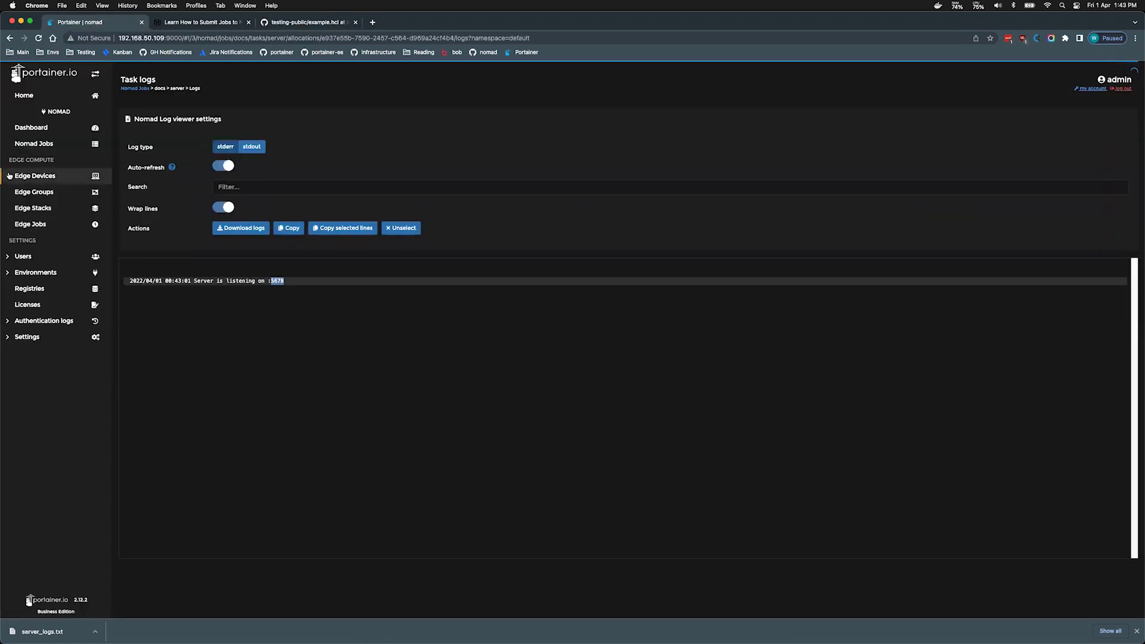